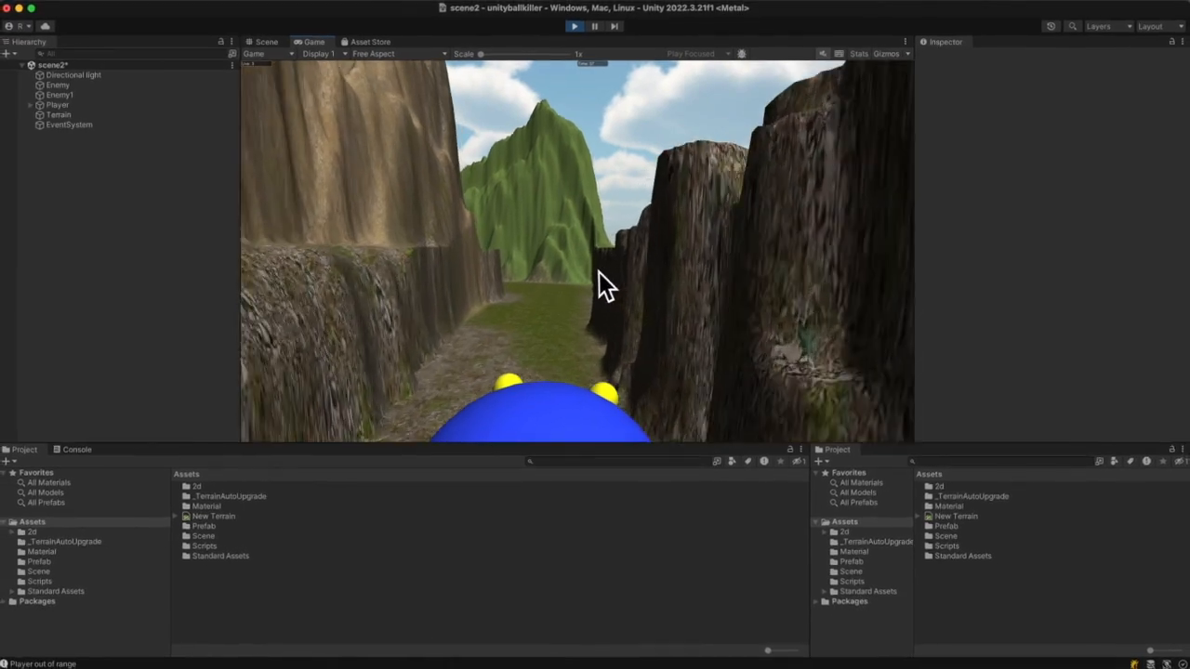
Step: Playtest the scene by steering the blue ball along the canyon path, then stop the game
{"action": "key", "text": "Up"}
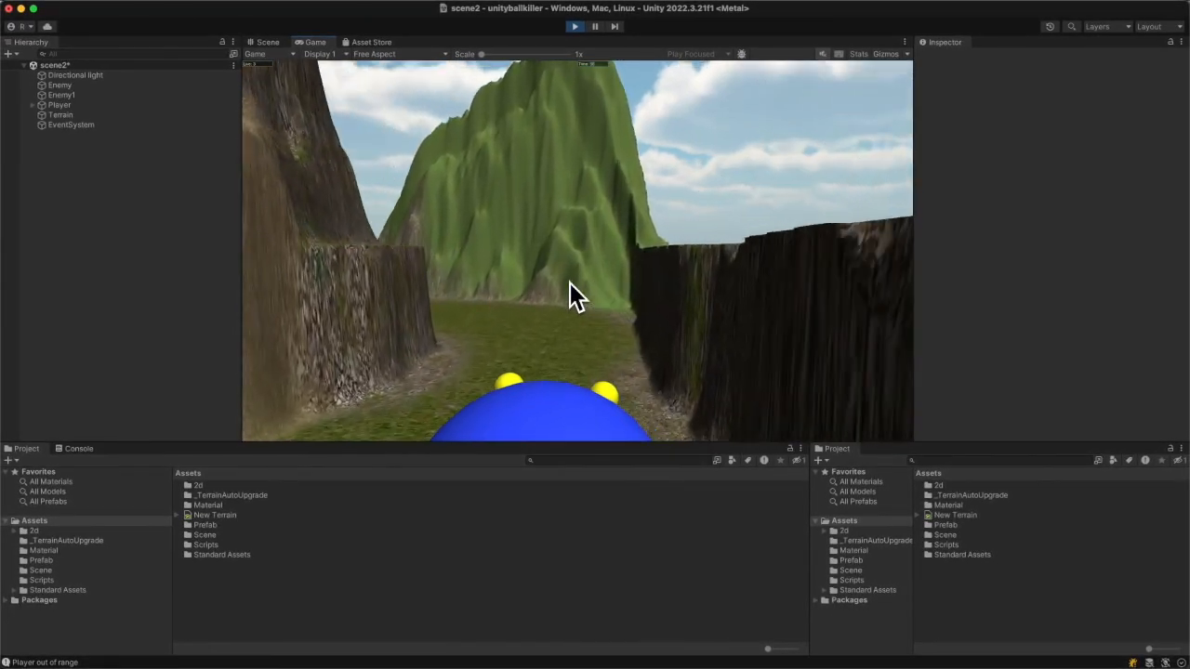
{"action": "key", "text": "Left"}
{"action": "key", "text": "Right"}
{"action": "key", "text": "Right"}
{"action": "key", "text": "Left"}
{"action": "key", "text": "Right"}
{"action": "left_click", "coordinate": [577, 302]}
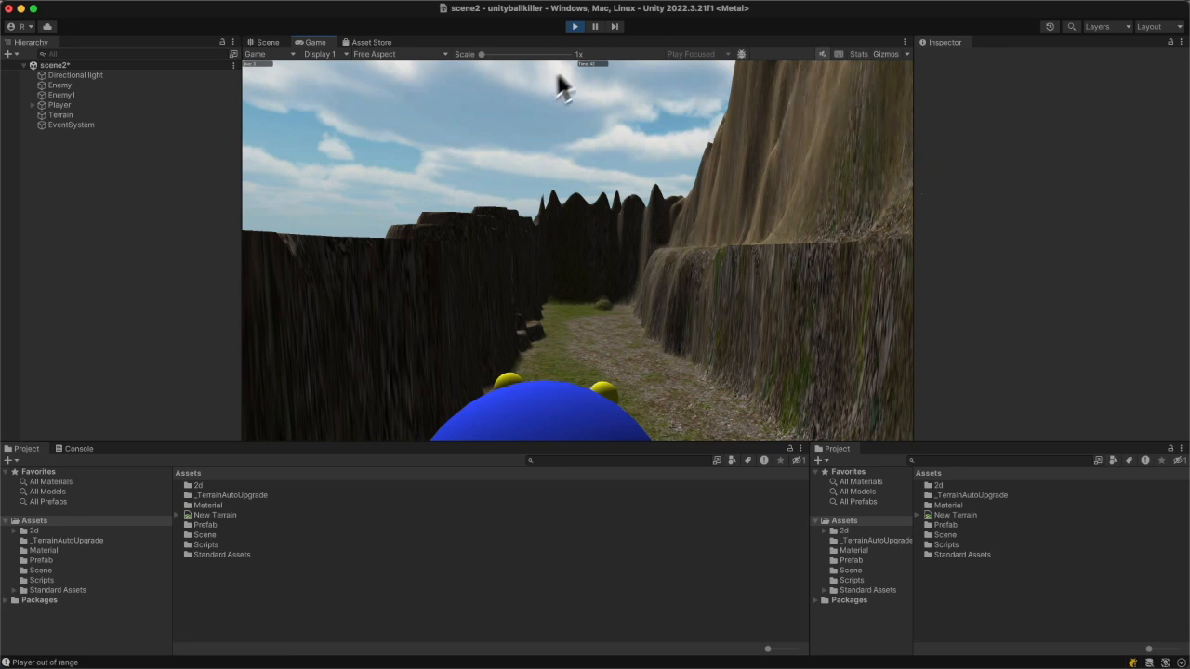
{"action": "left_click", "coordinate": [575, 28]}
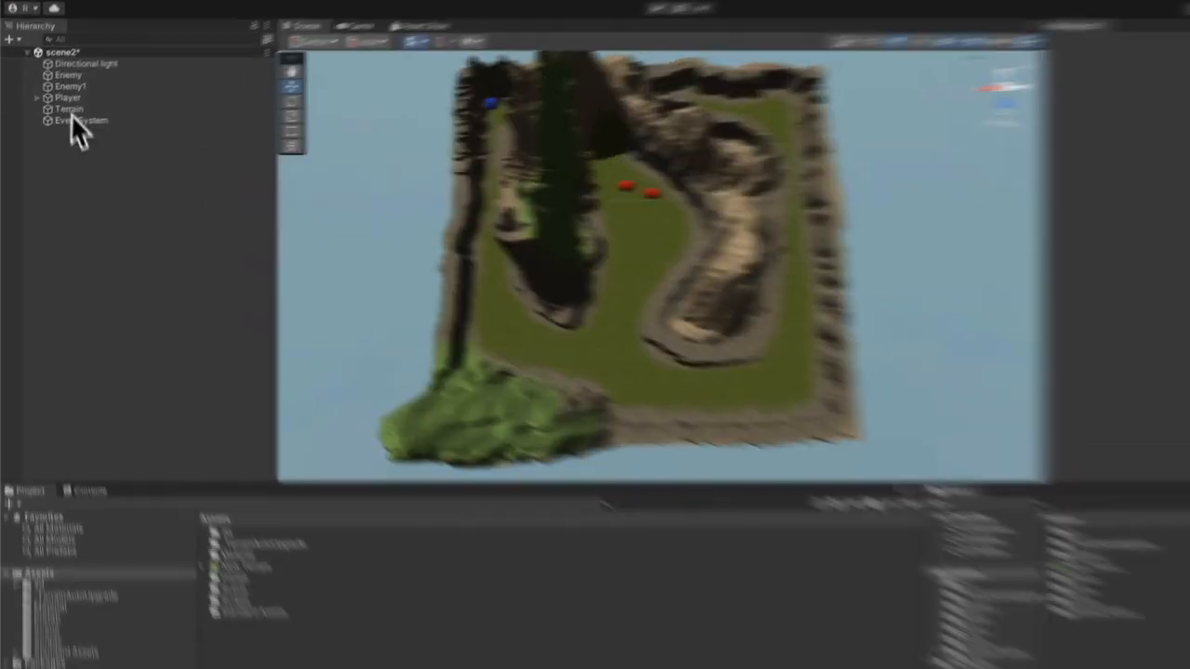
Step: Add a new camera to the scene and name it MinimapCamera
{"action": "right_click", "coordinate": [86, 185]}
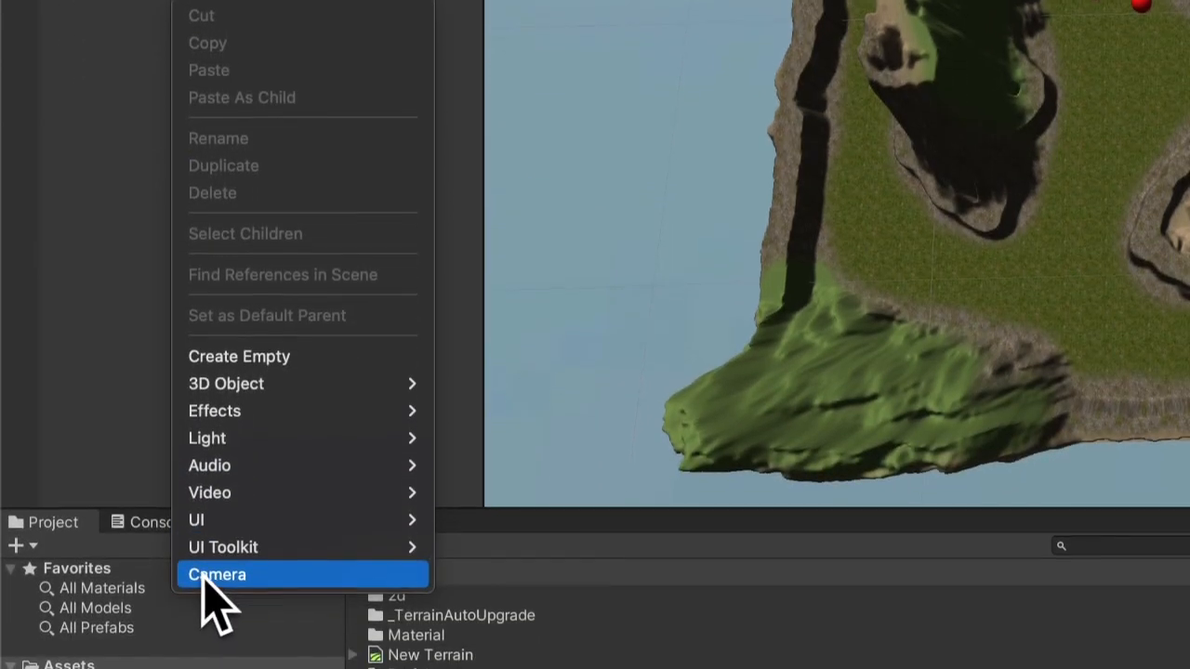
{"action": "left_click", "coordinate": [204, 577]}
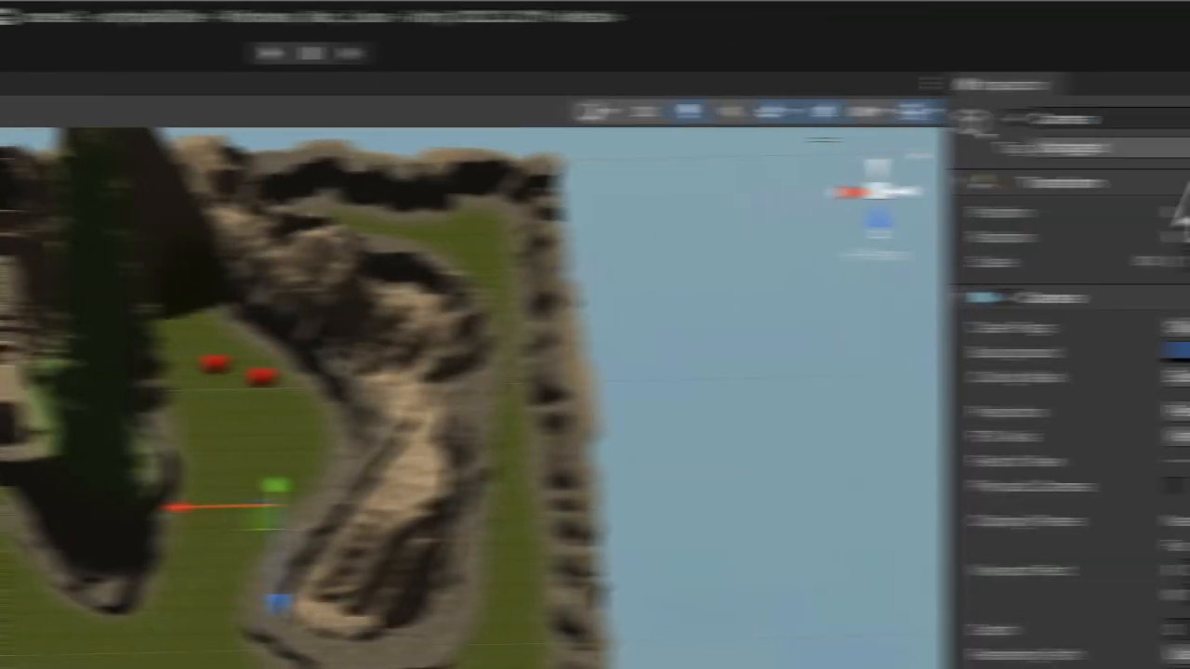
{"action": "left_click", "coordinate": [855, 124]}
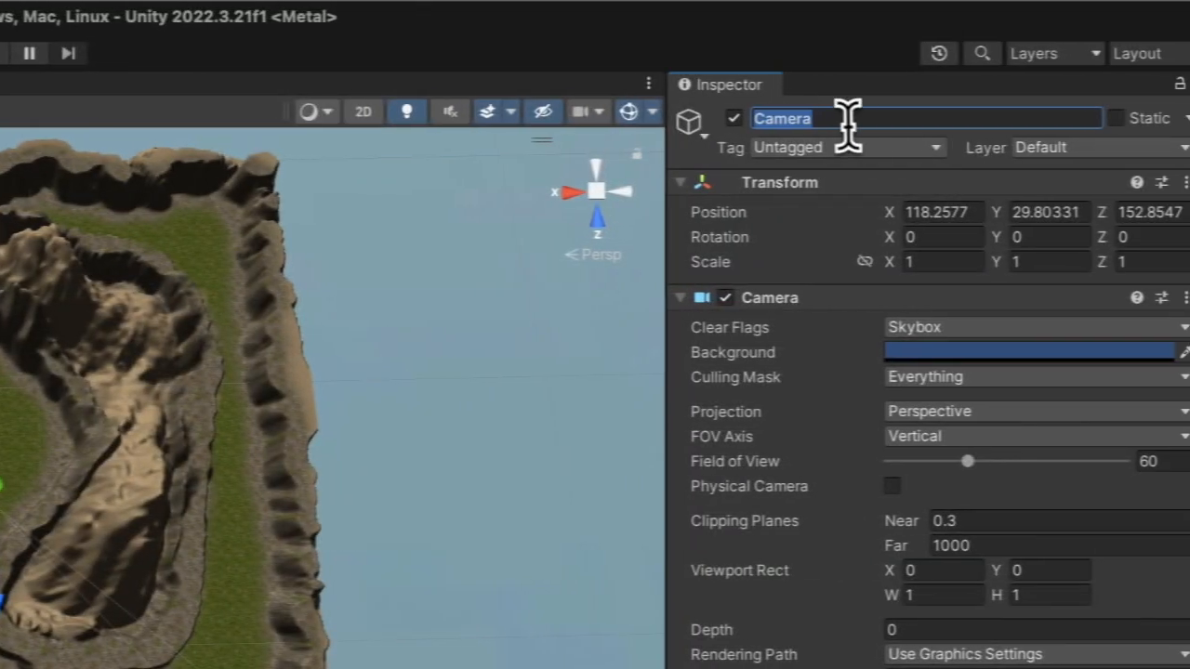
{"action": "type", "text": "MinimapCamera"}
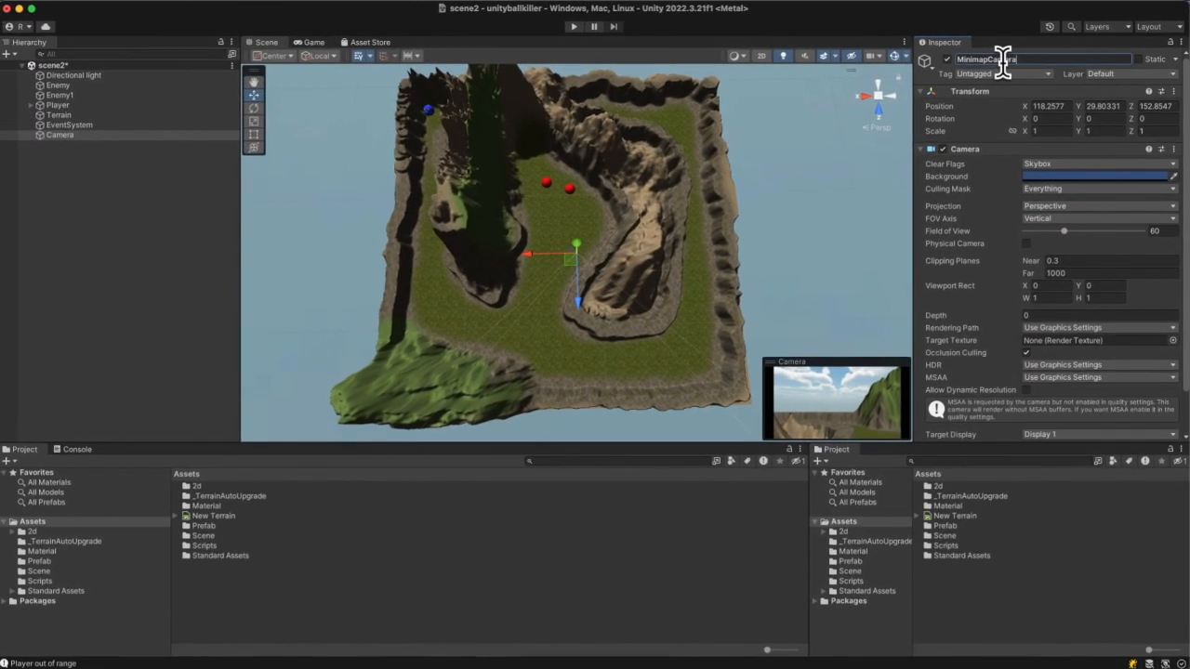
{"action": "key", "text": "Return"}
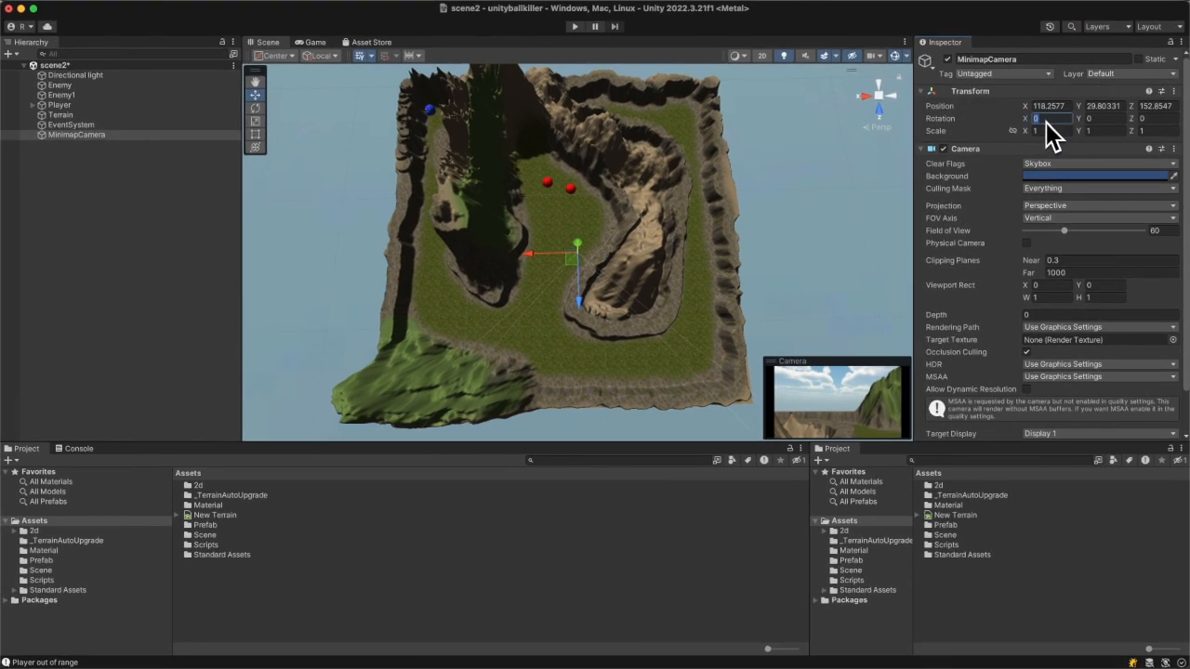
Step: Set the MinimapCamera's rotation to 90 on X and 180 on Z
{"action": "type", "text": "90"}
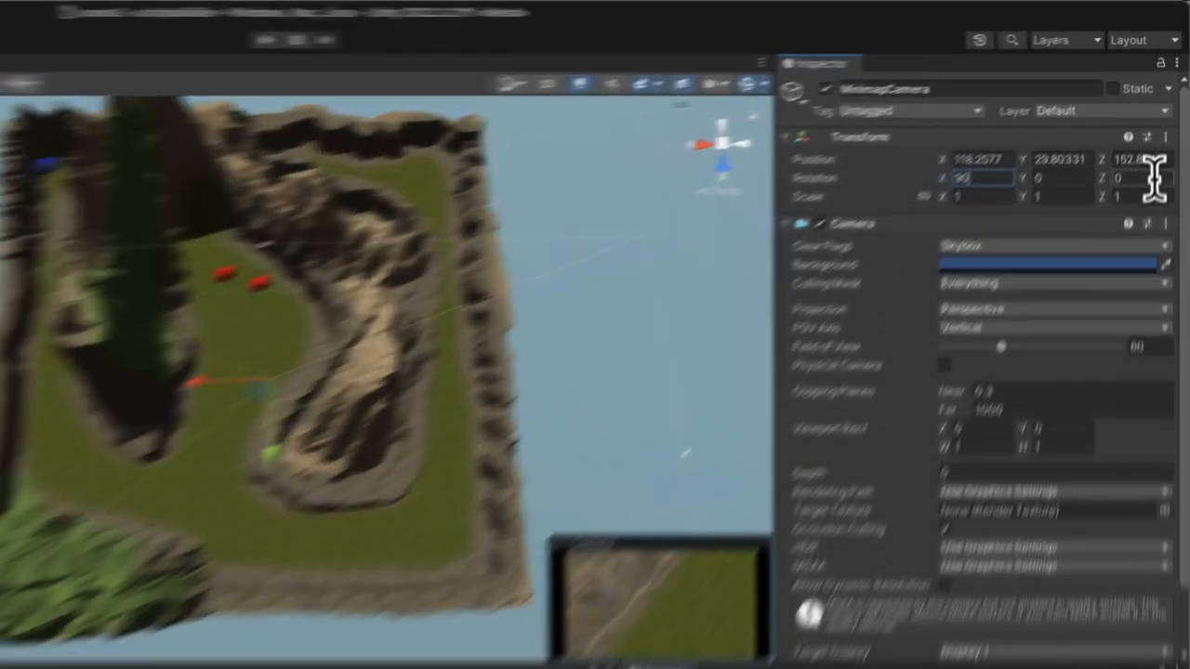
{"action": "left_click", "coordinate": [1160, 119]}
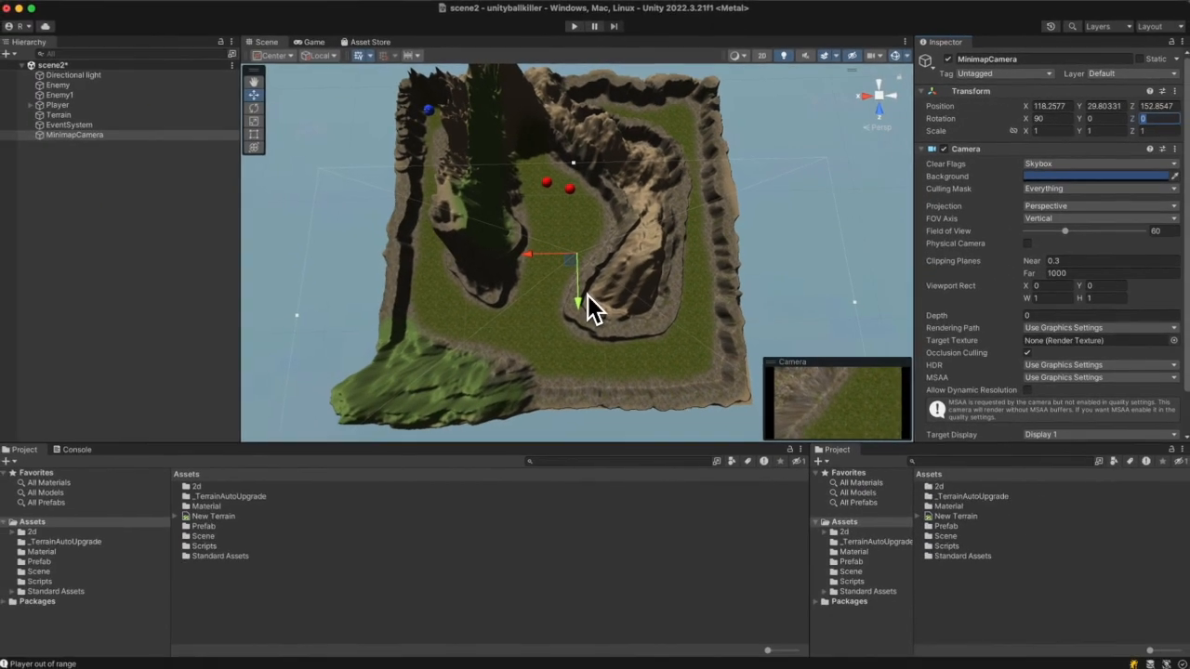
{"action": "type", "text": "180"}
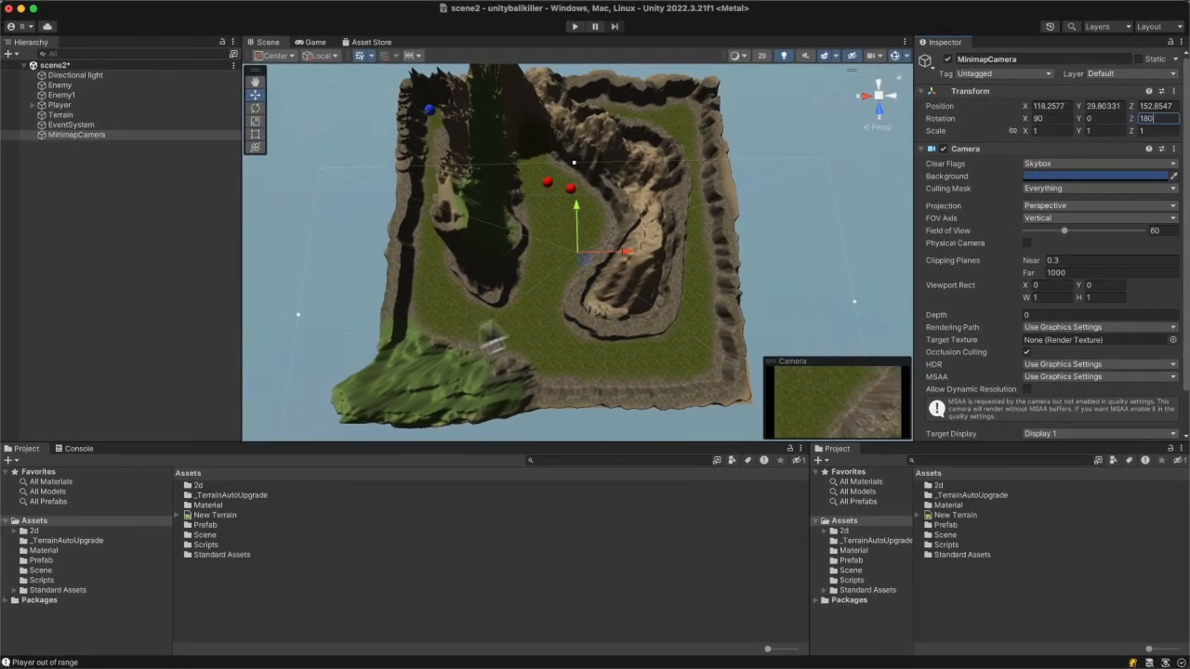
Step: Move the MinimapCamera high above the terrain's centre, to about Y 187.1 and Z 122.9
{"action": "middle_click_drag", "start_coordinate": [619, 276], "coordinate": [606, 215]}
{"action": "right_click_drag", "start_coordinate": [605, 213], "coordinate": [596, 165]}
{"action": "left_click_drag", "start_coordinate": [577, 318], "coordinate": [572, 149]}
{"action": "middle_click_drag", "start_coordinate": [574, 160], "coordinate": [586, 230]}
{"action": "left_click_drag", "start_coordinate": [602, 260], "coordinate": [603, 137]}
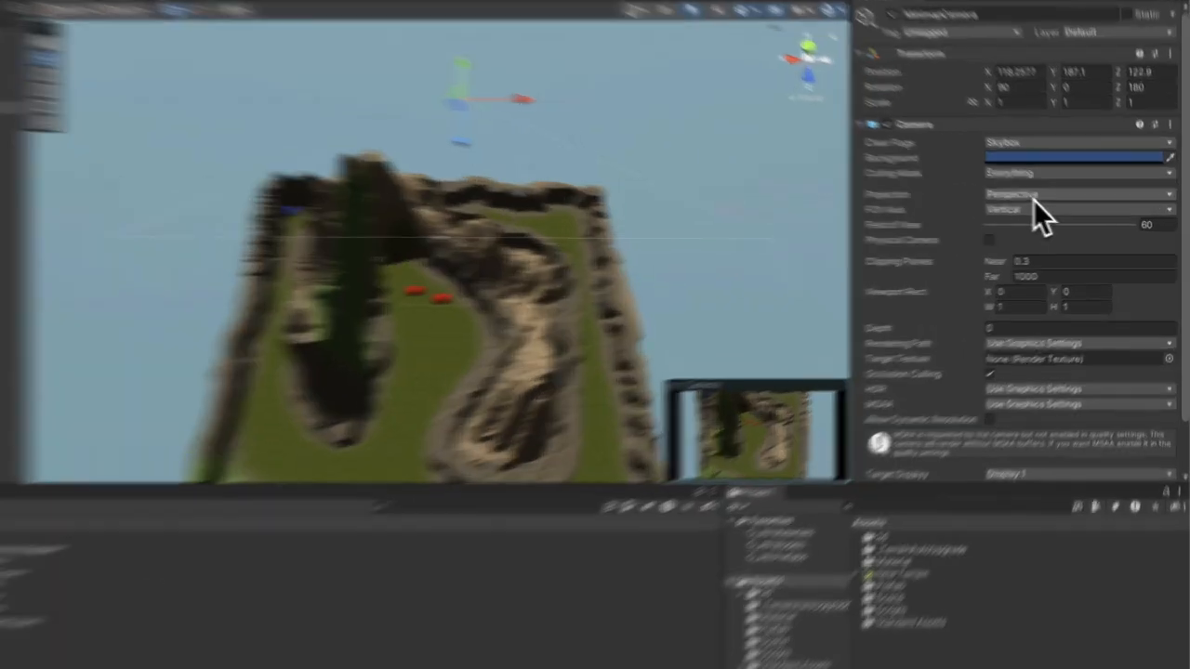
Step: Switch the MinimapCamera to orthographic projection and enlarge its size to about 120.1 to cover the terrain
{"action": "left_click", "coordinate": [1061, 207]}
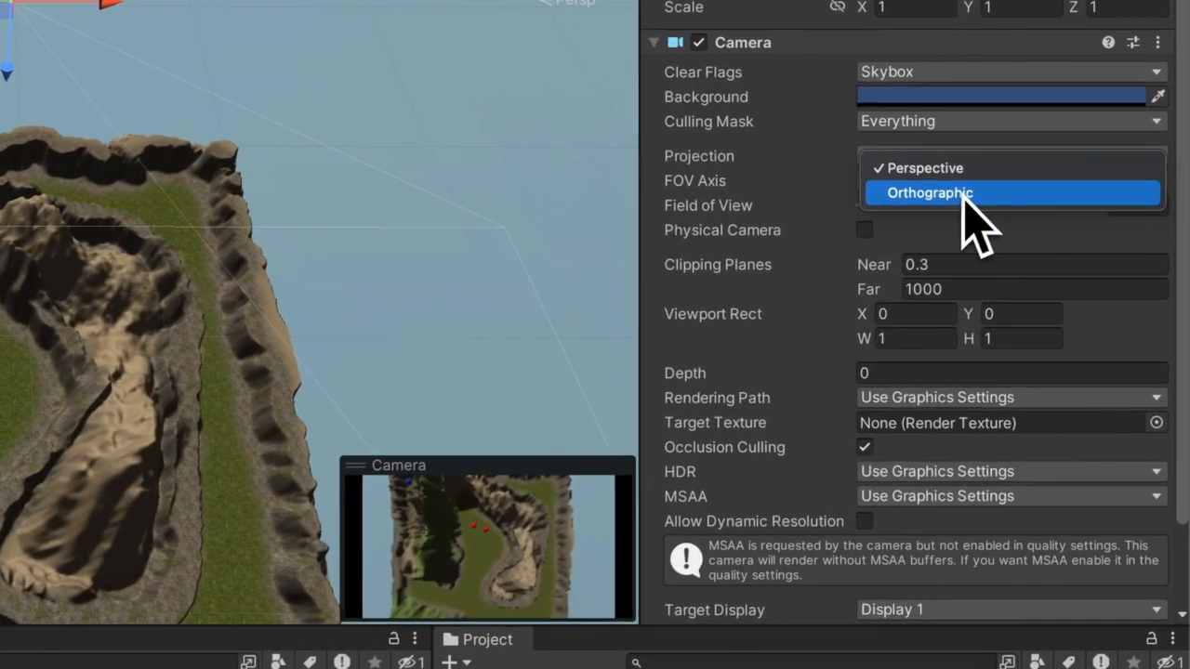
{"action": "left_click", "coordinate": [962, 197]}
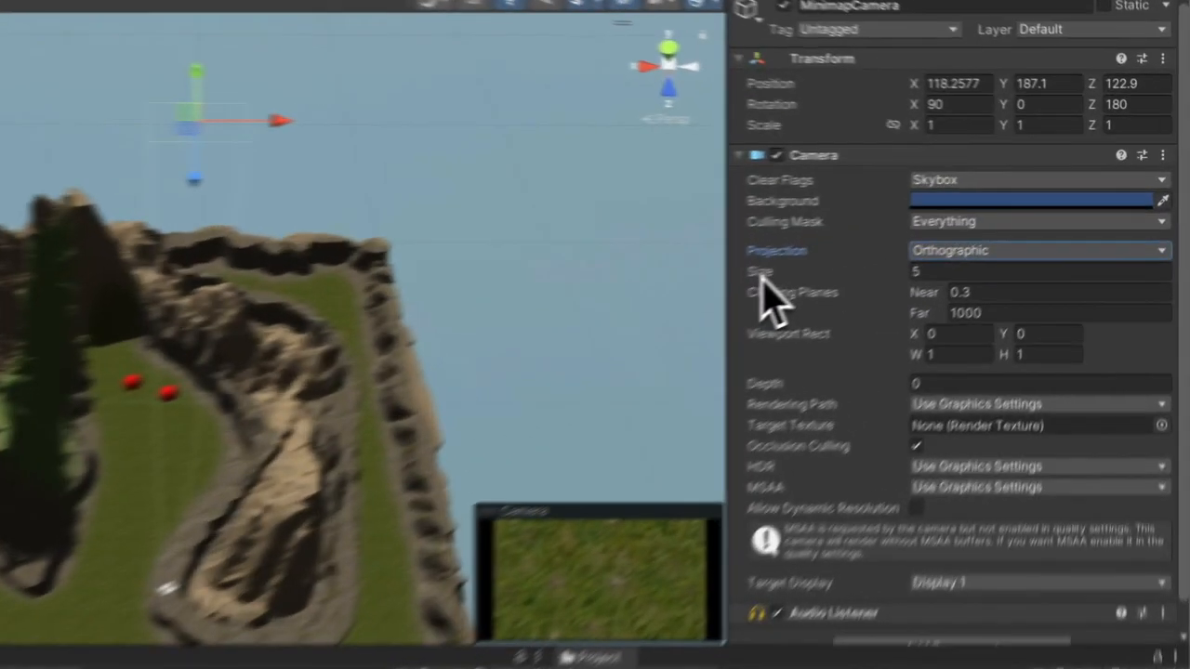
{"action": "left_click_drag", "start_coordinate": [934, 219], "coordinate": [1182, 217]}
{"action": "left_click_drag", "start_coordinate": [819, 275], "coordinate": [1131, 275]}
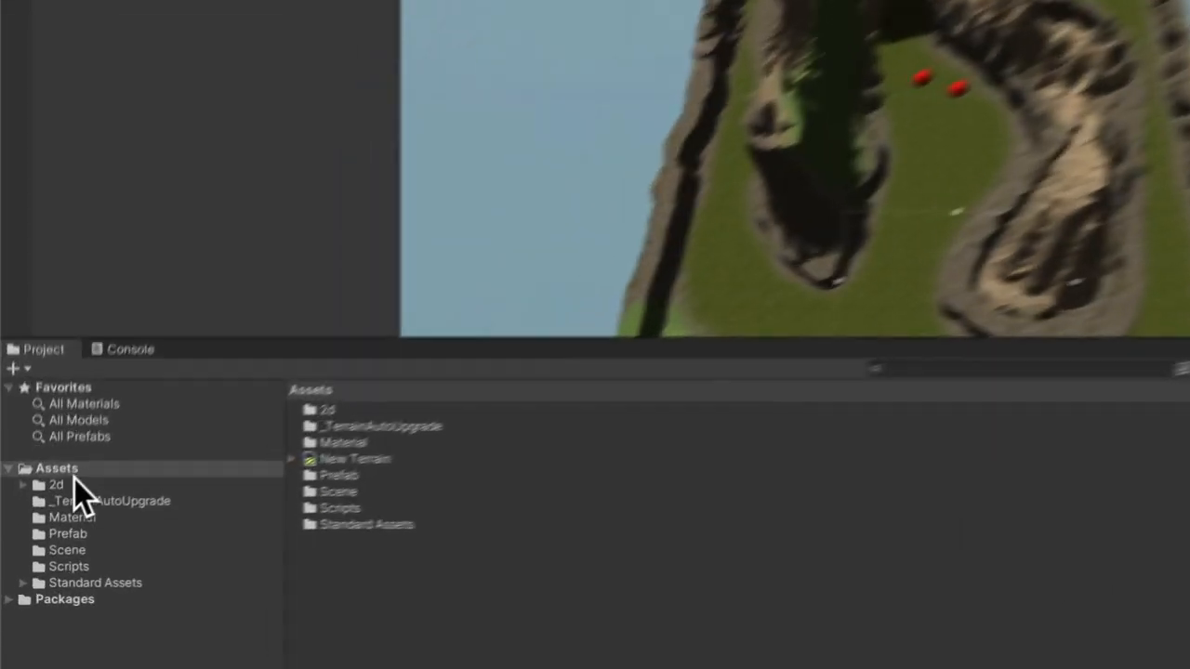
Step: Create a render texture named MinimapRenderTexture in the Assets folder
{"action": "left_click", "coordinate": [70, 471]}
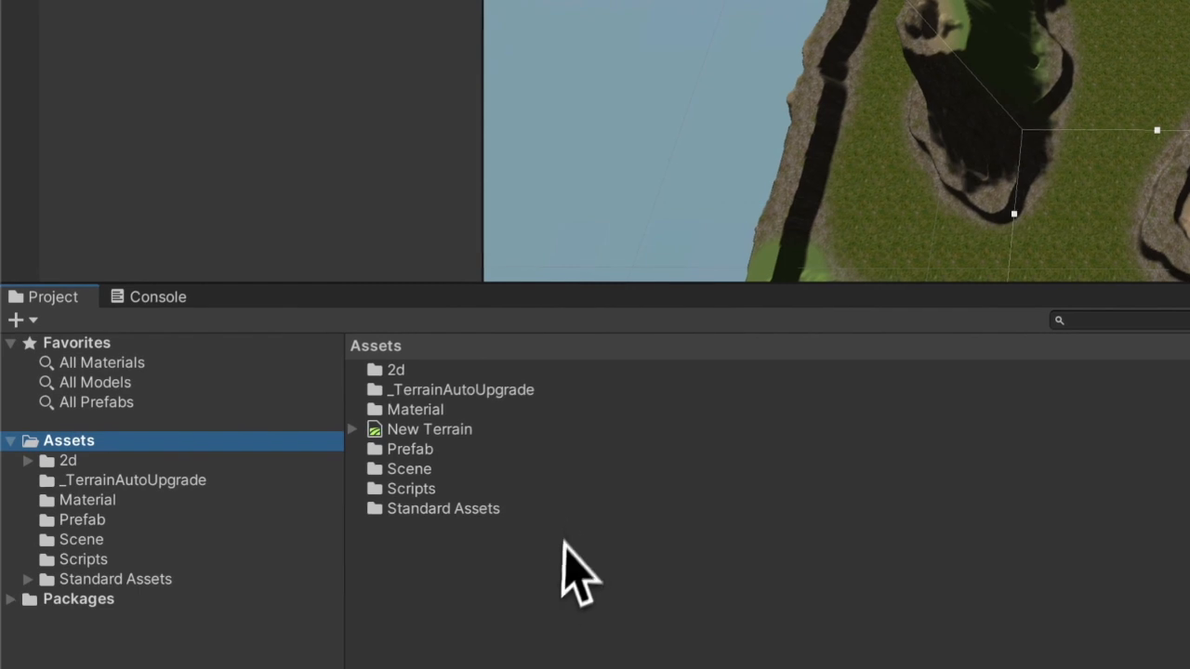
{"action": "right_click", "coordinate": [425, 576]}
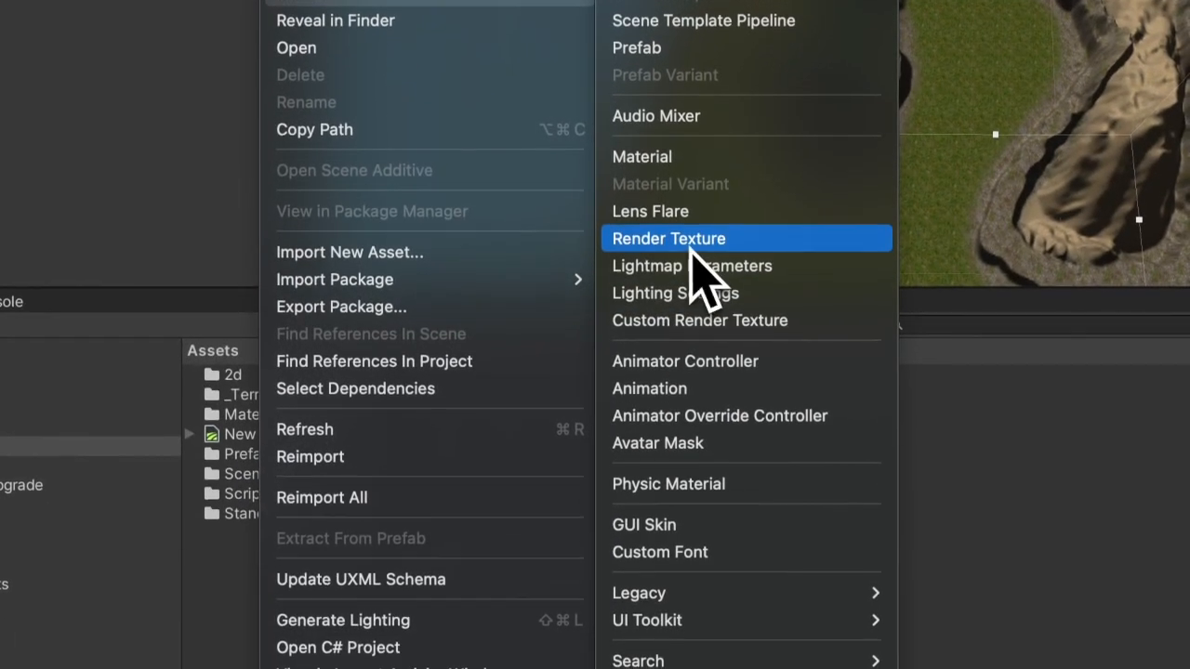
{"action": "left_click", "coordinate": [707, 444]}
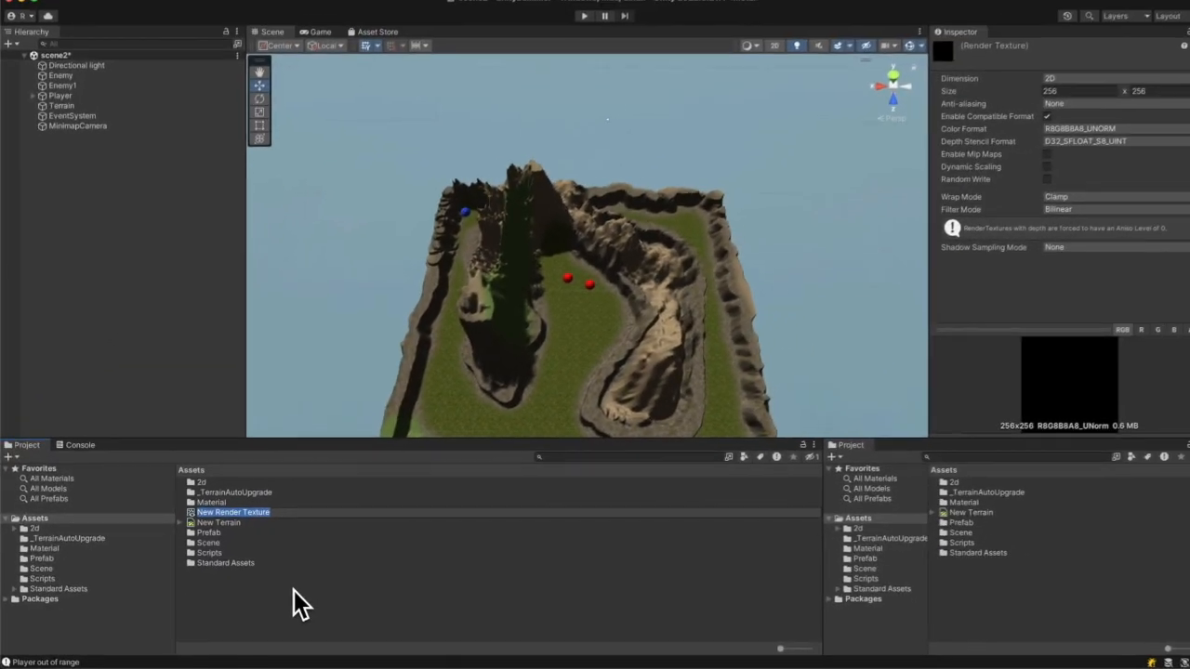
{"action": "type", "text": "Minimap"}
{"action": "key", "text": "Return"}
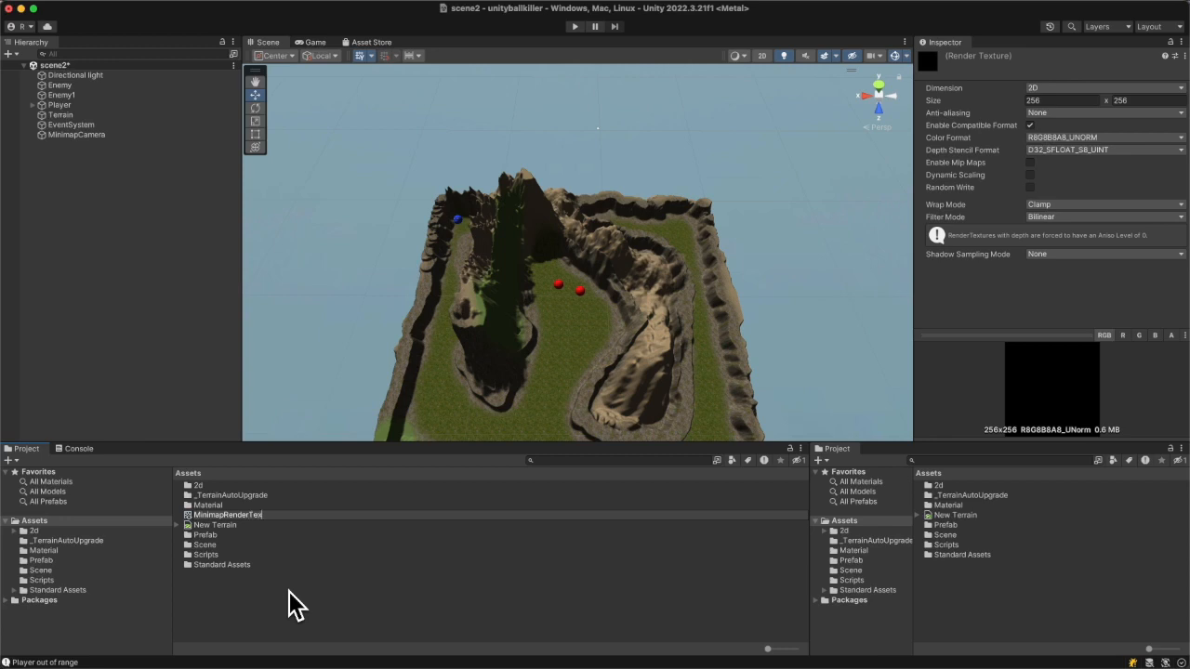
{"action": "type", "text": "RenderTexture"}
{"action": "key", "text": "Return"}
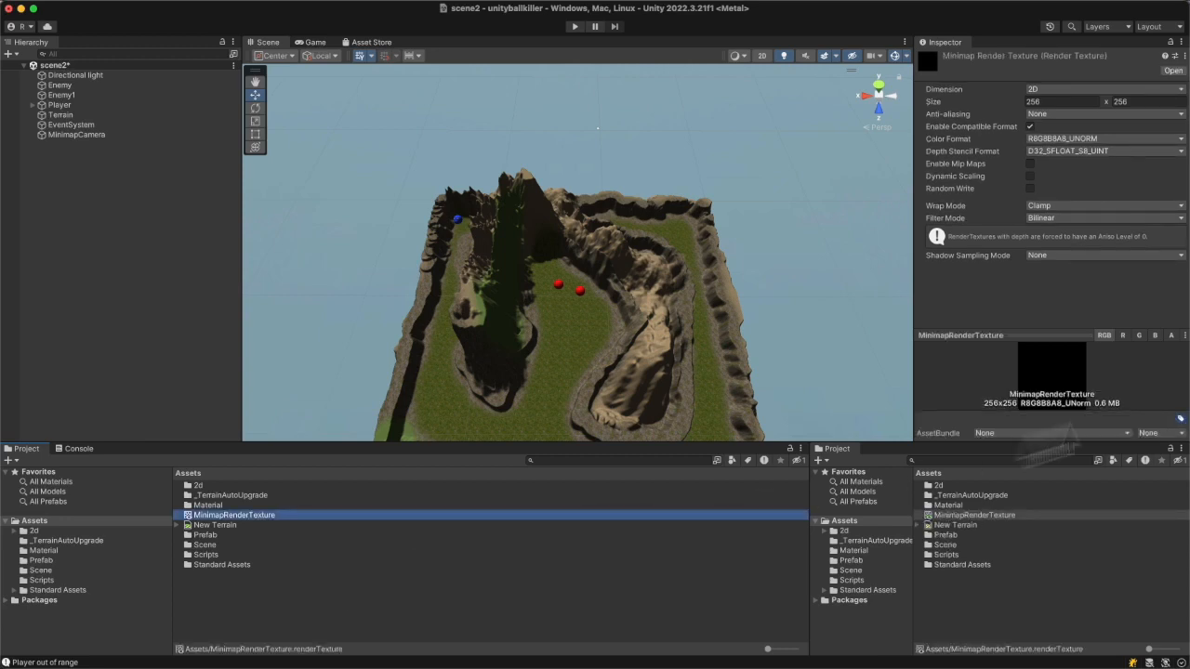
Step: Set the size of MinimapRenderTexture to 512 x 512
{"action": "left_click", "coordinate": [1051, 101]}
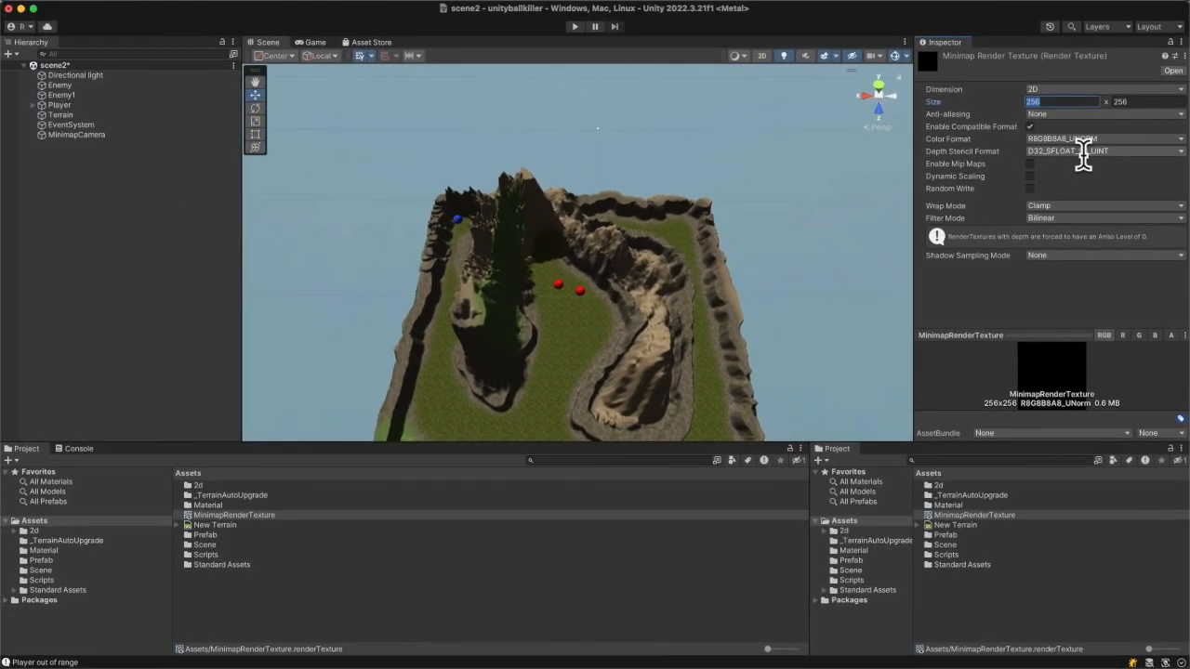
{"action": "key", "text": "Tab"}
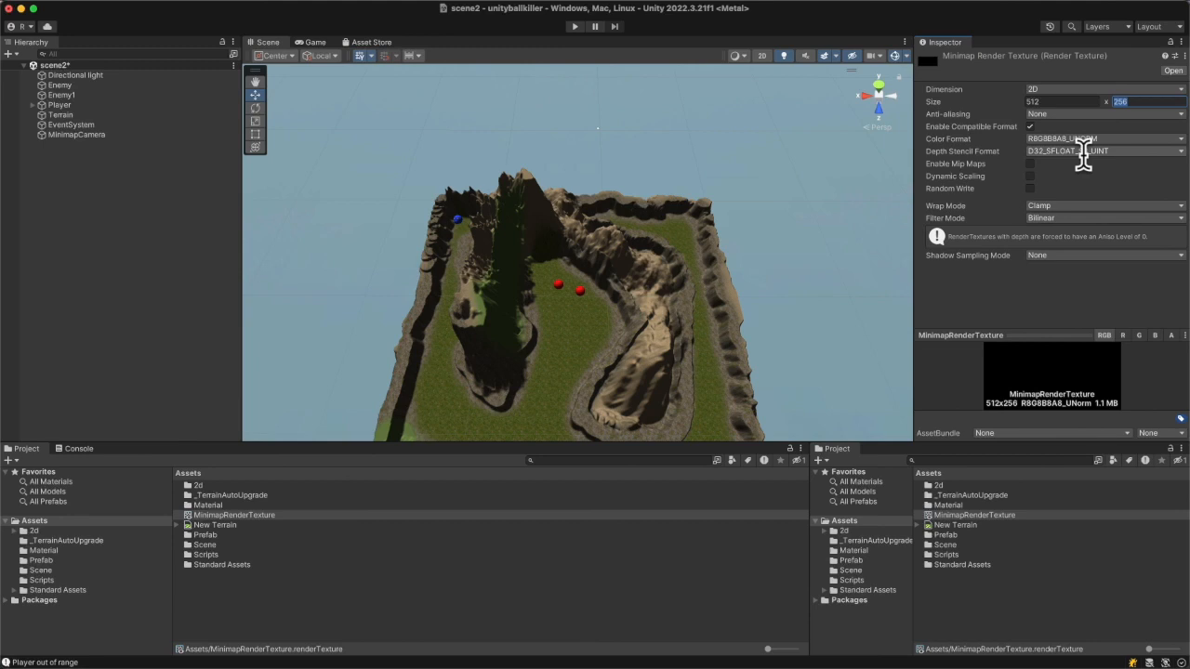
{"action": "type", "text": "512"}
{"action": "key", "text": "Return"}
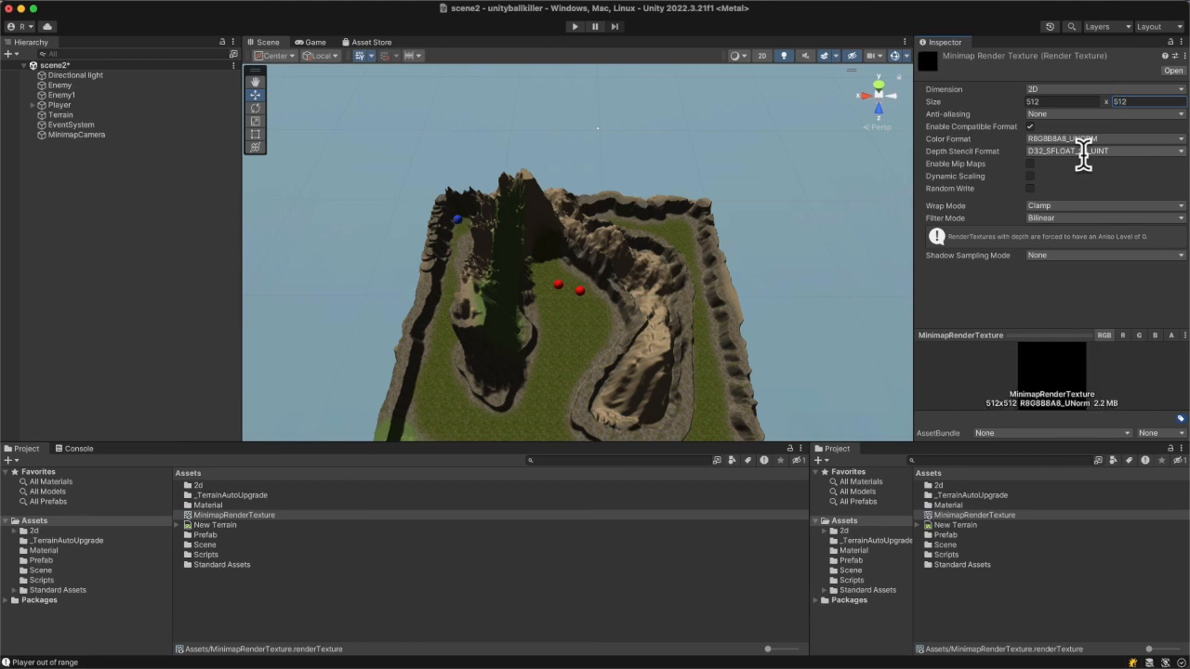
Step: Assign MinimapRenderTexture as the target texture of the MinimapCamera
{"action": "left_click", "coordinate": [76, 134]}
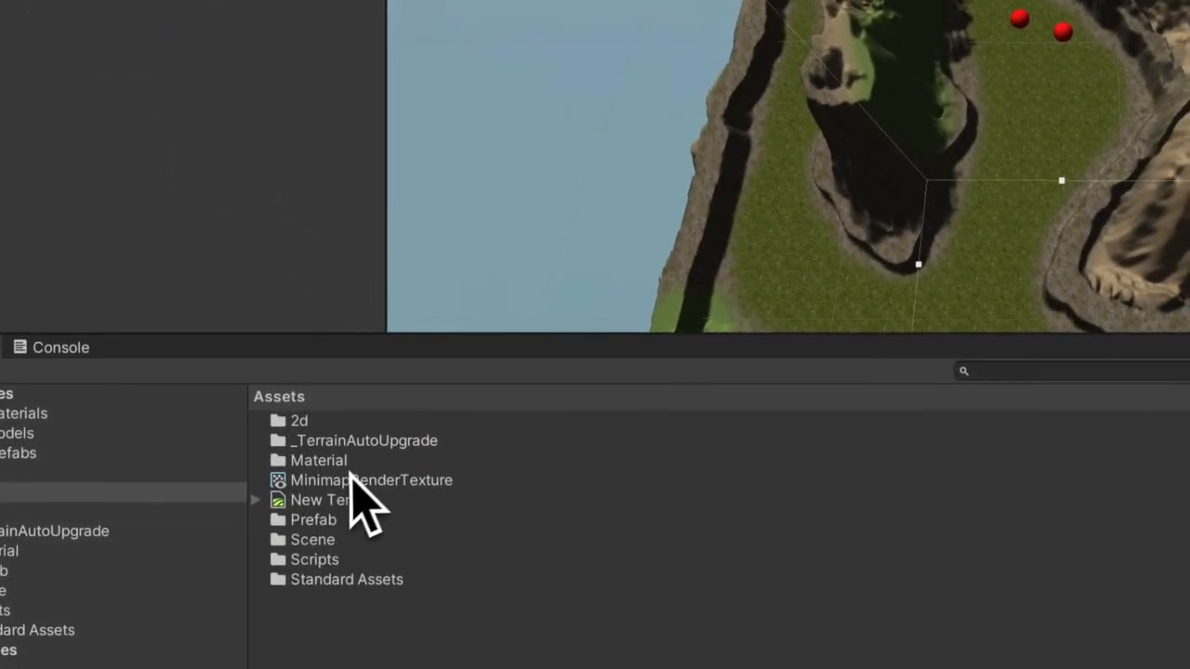
{"action": "left_click", "coordinate": [345, 481]}
{"action": "left_click_drag", "start_coordinate": [976, 415], "coordinate": [890, 524]}
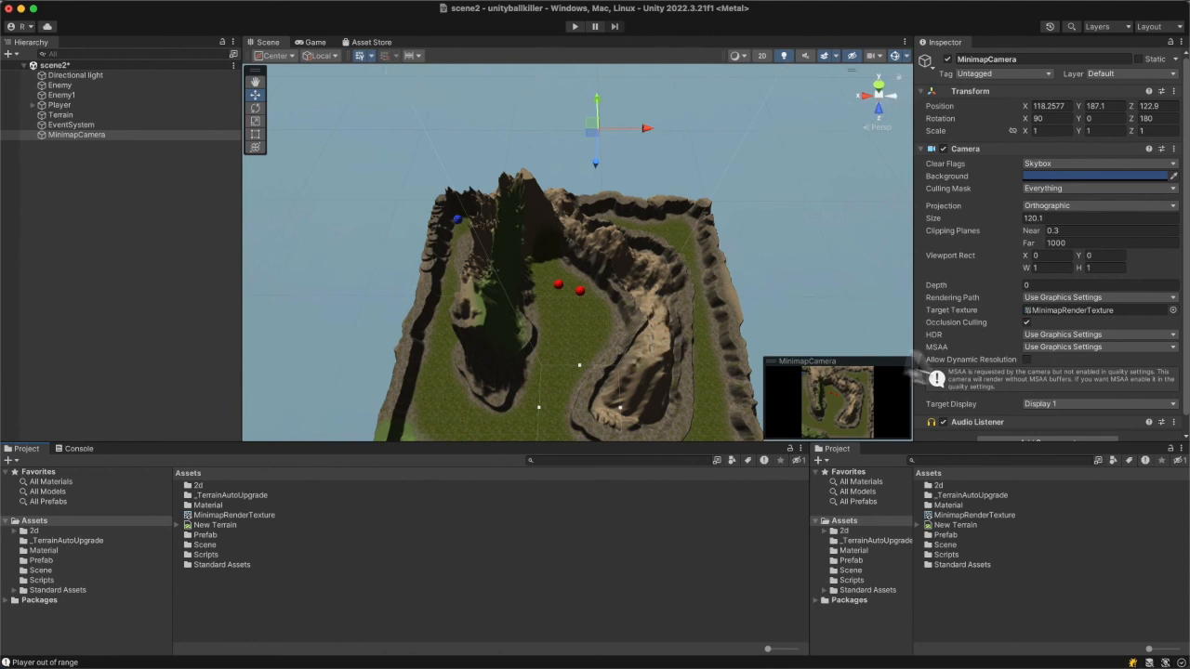
Step: Show the game view and add a UI Raw Image named Minimap to the scene
{"action": "left_click", "coordinate": [316, 43]}
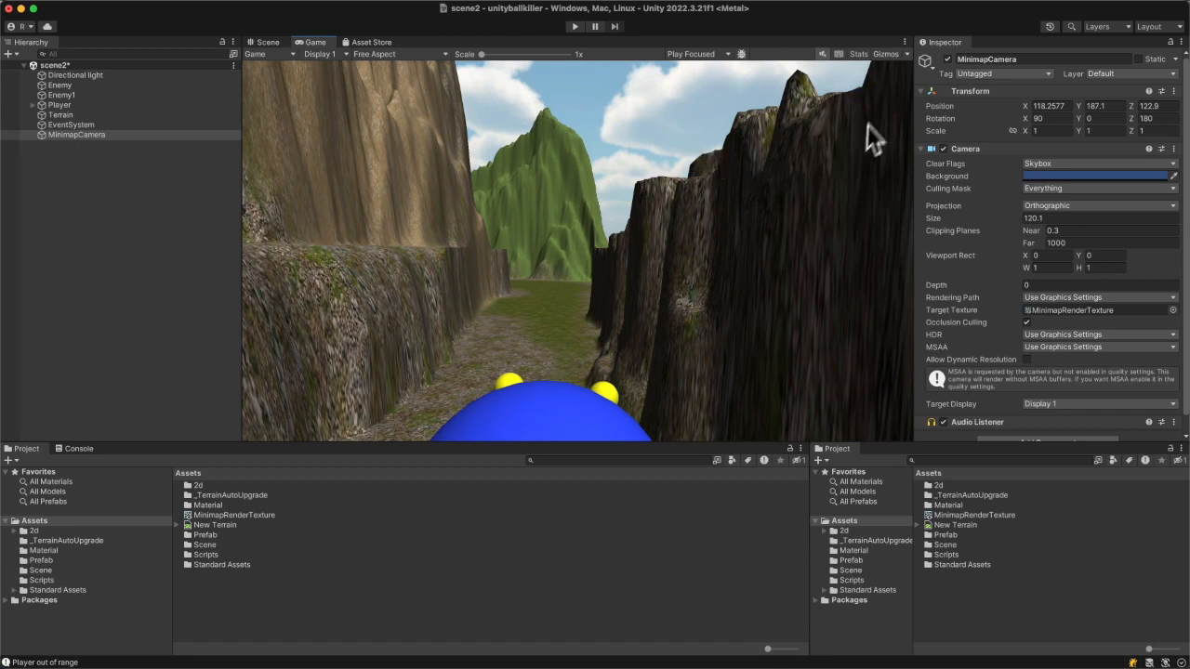
{"action": "right_click", "coordinate": [139, 247]}
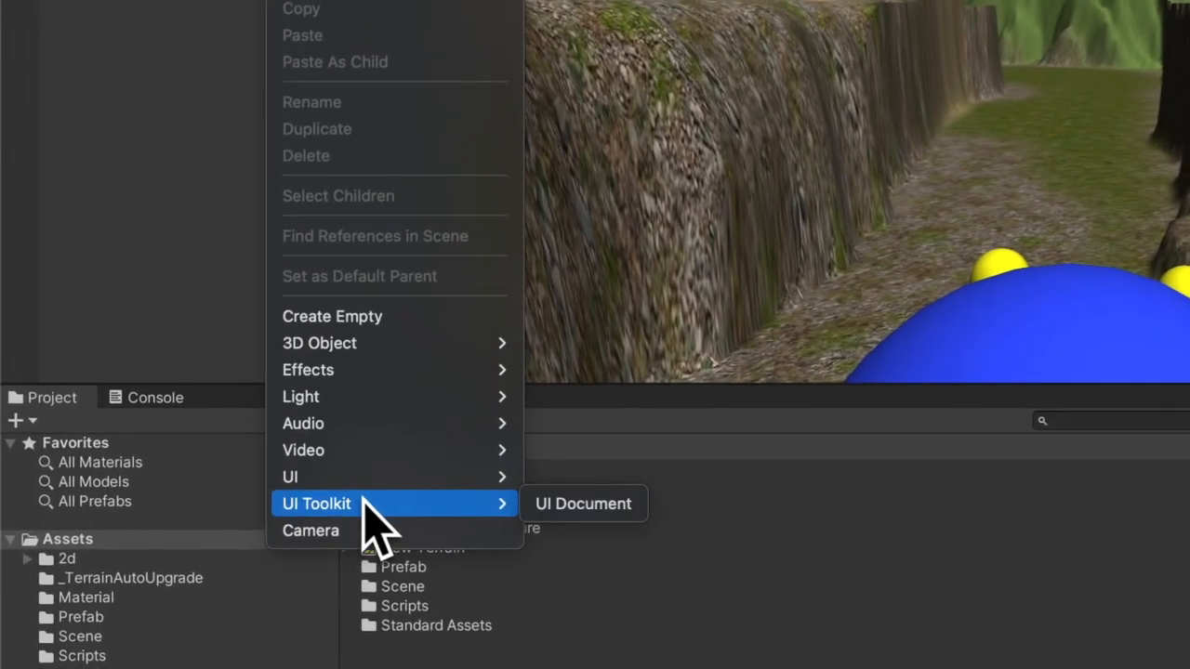
{"action": "mouse_move", "coordinate": [188, 495]}
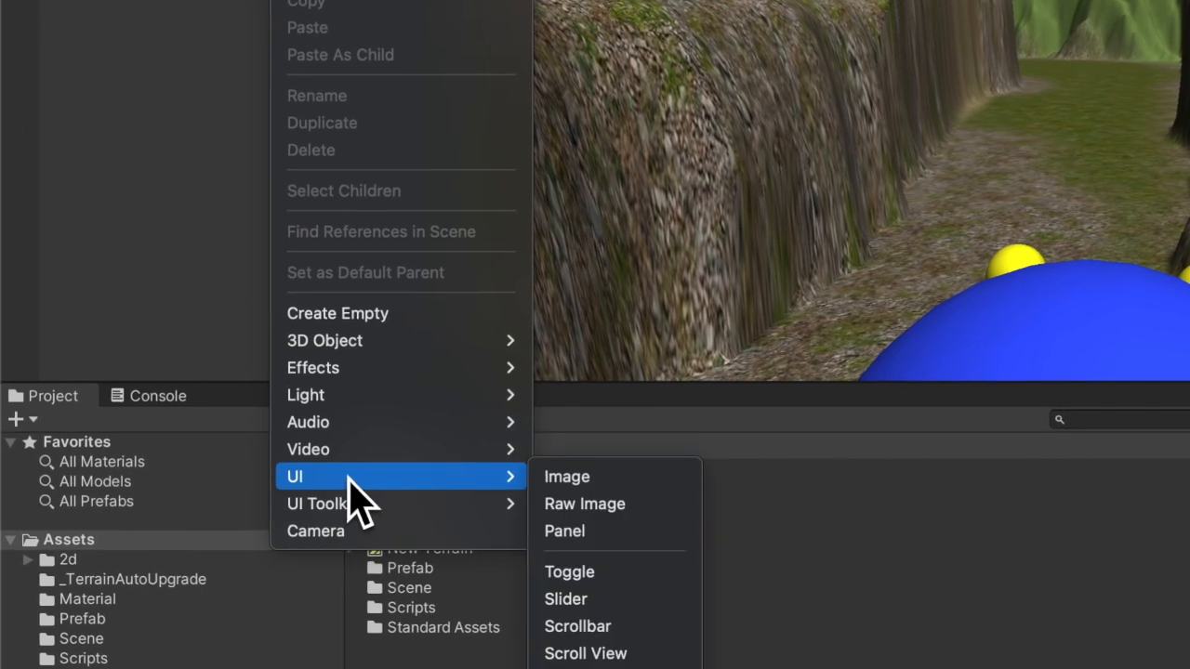
{"action": "left_click", "coordinate": [596, 505]}
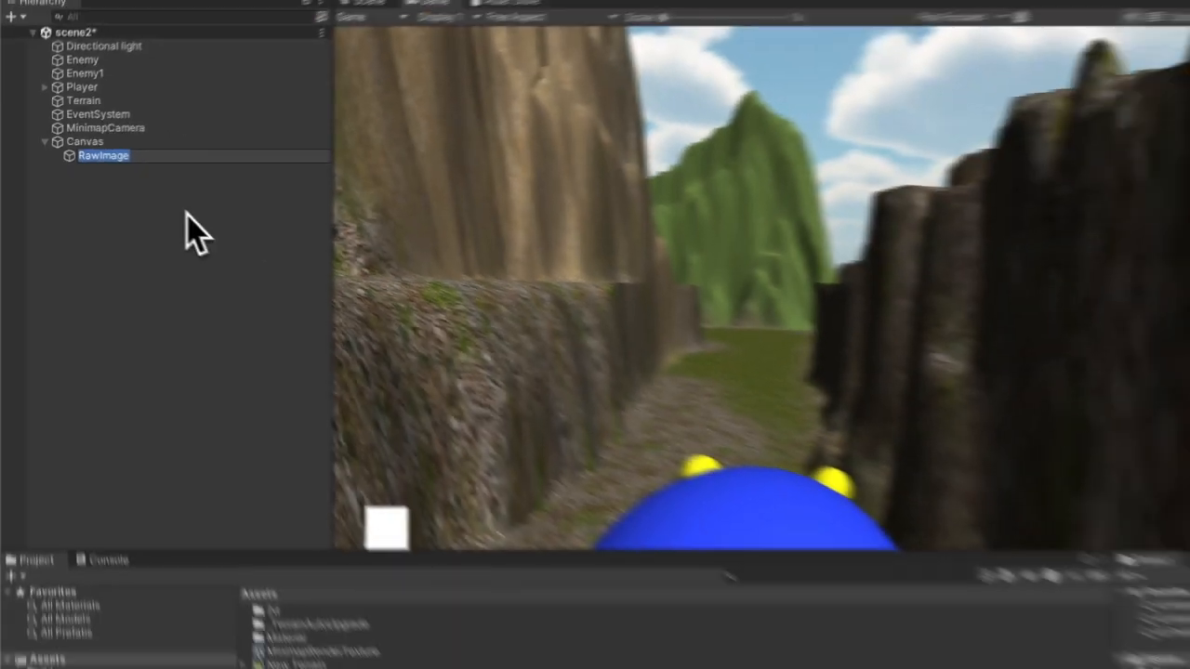
{"action": "type", "text": "Mi"}
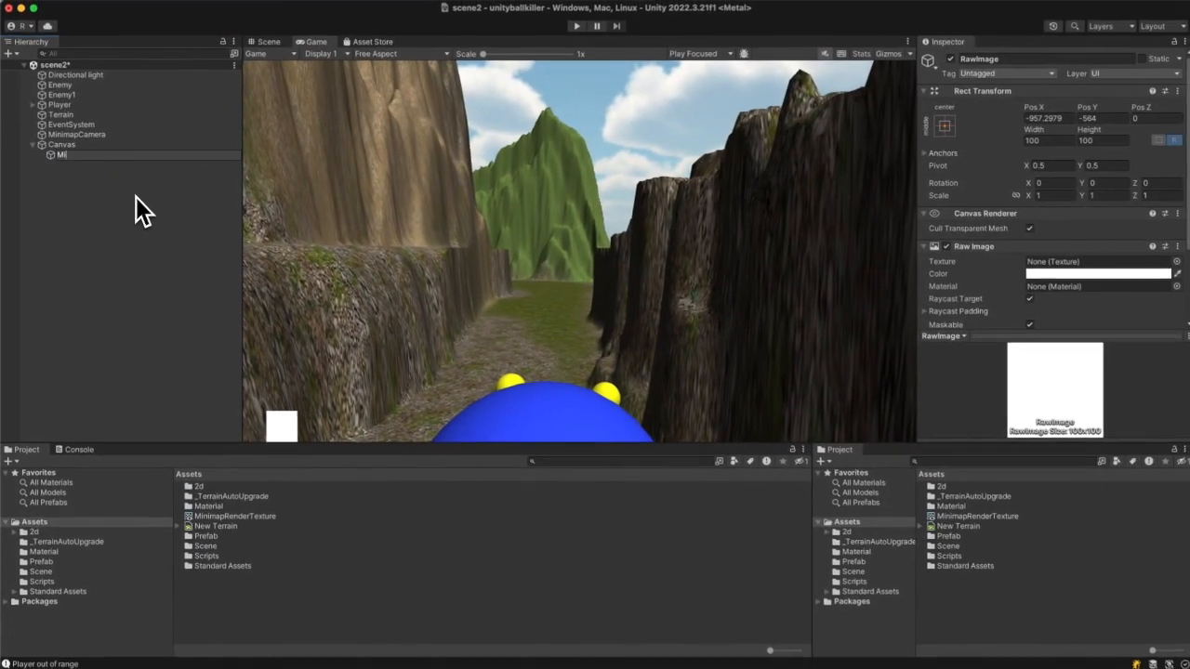
{"action": "type", "text": "nimap"}
{"action": "key", "text": "Return"}
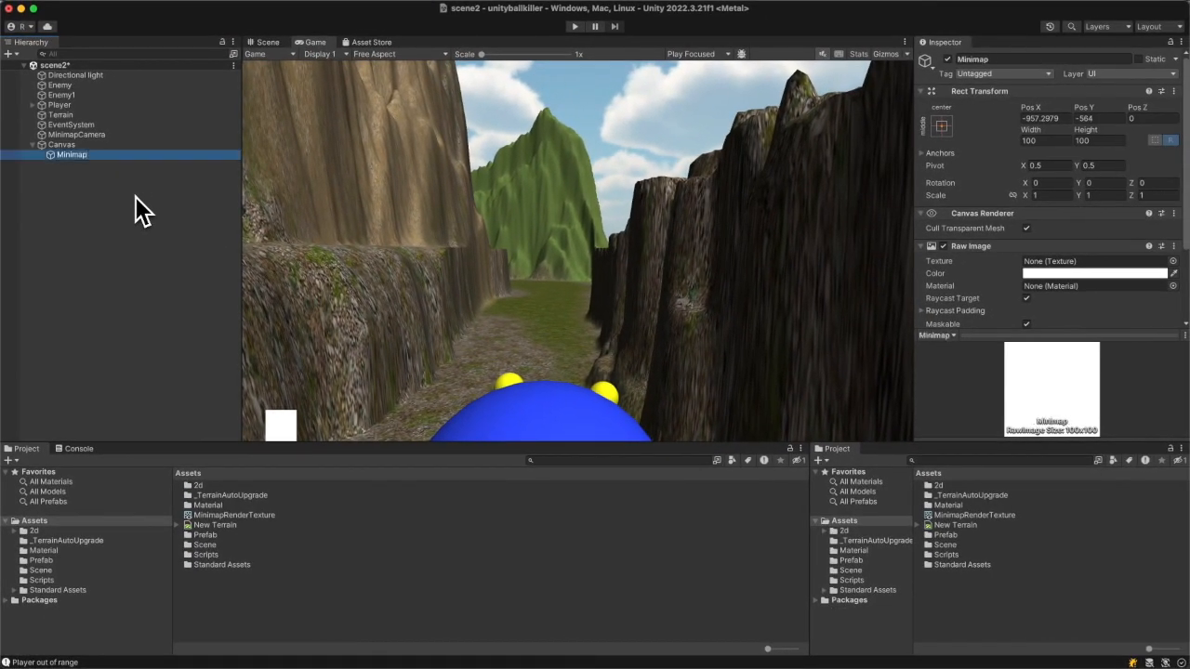
Step: Set the Minimap image's width and height to 512 and move it to about X 111.42, Y 308.2
{"action": "left_click", "coordinate": [1047, 141]}
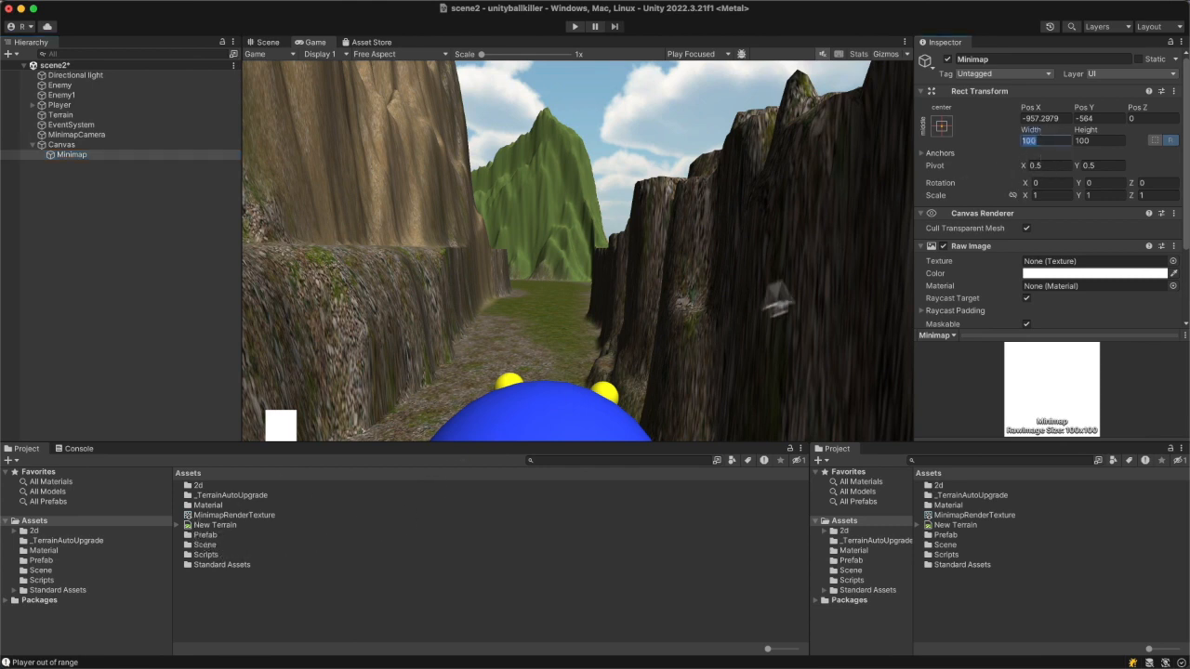
{"action": "type", "text": "512"}
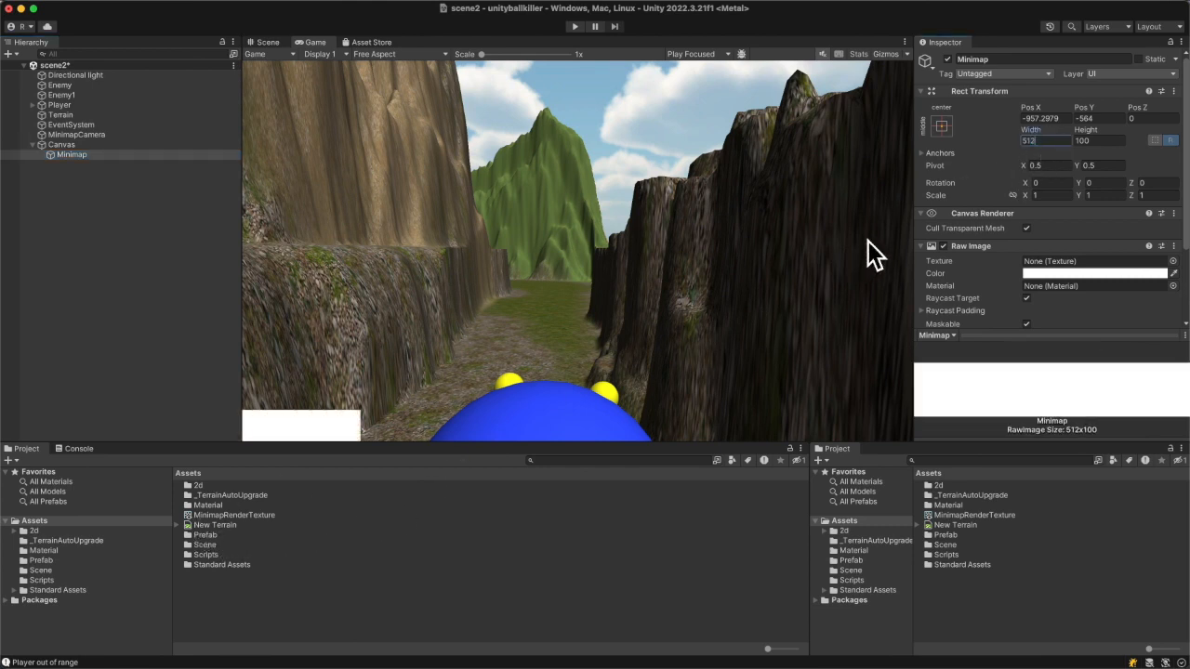
{"action": "type", "text": "512"}
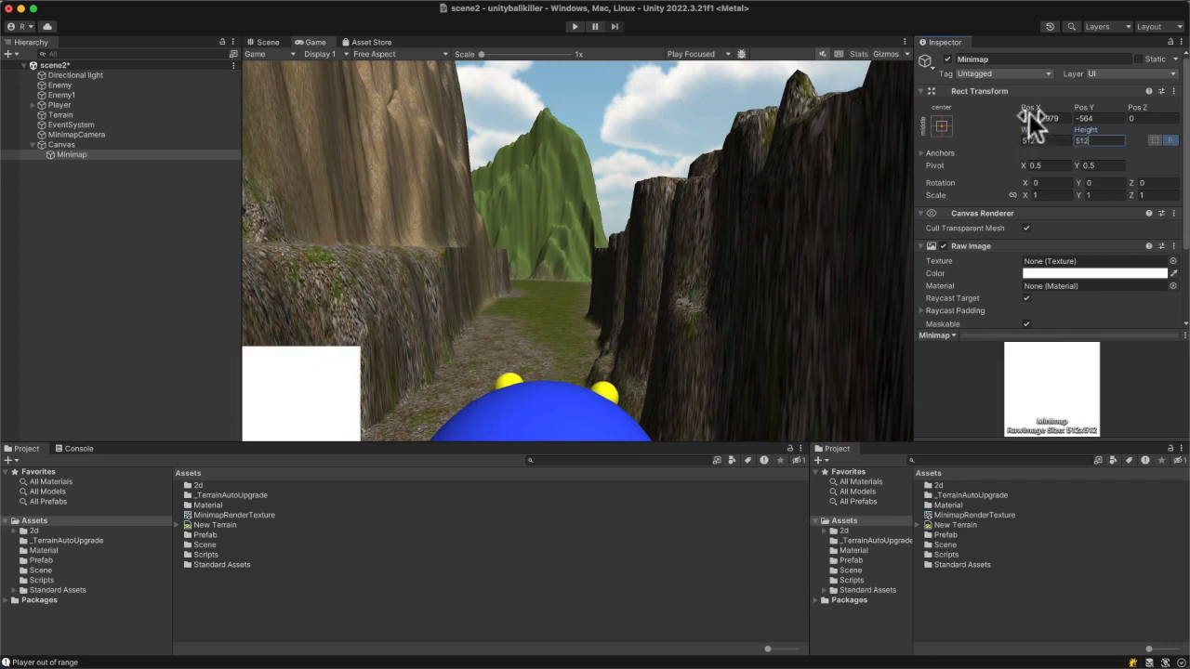
{"action": "left_click_drag", "start_coordinate": [1050, 107], "coordinate": [1119, 112]}
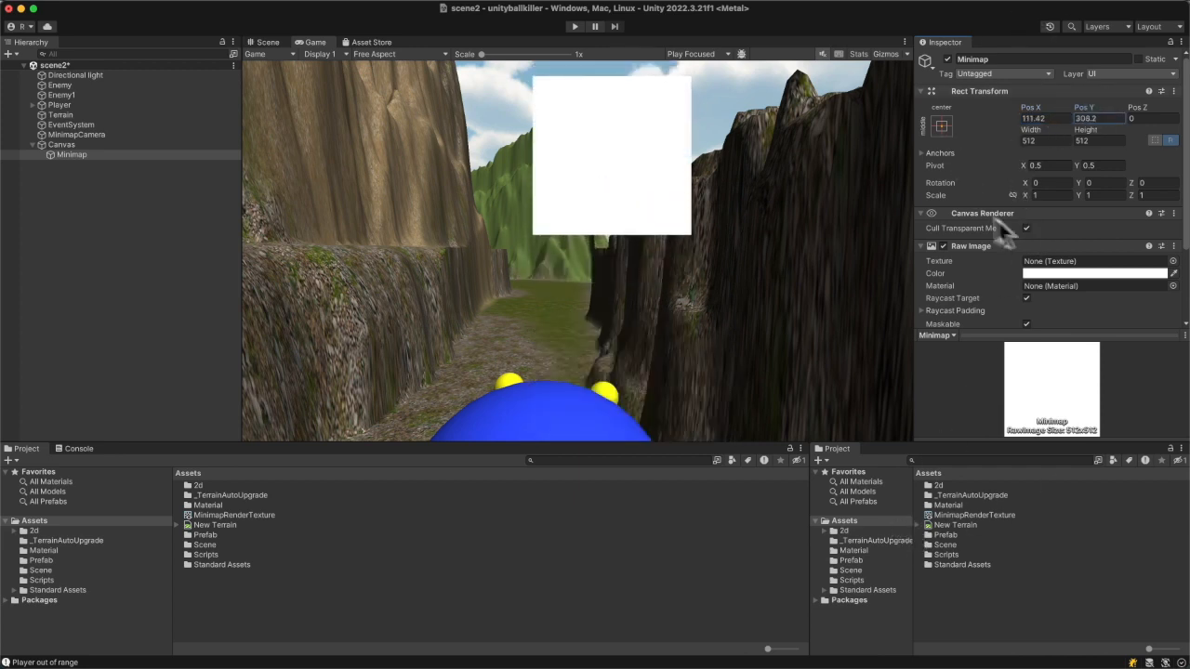
Step: Move the Minimap image horizontally to about X 714.4 and anchor it to the canvas's top-right corner
{"action": "left_click_drag", "start_coordinate": [1032, 109], "coordinate": [1064, 109]}
{"action": "left_click", "coordinate": [942, 127]}
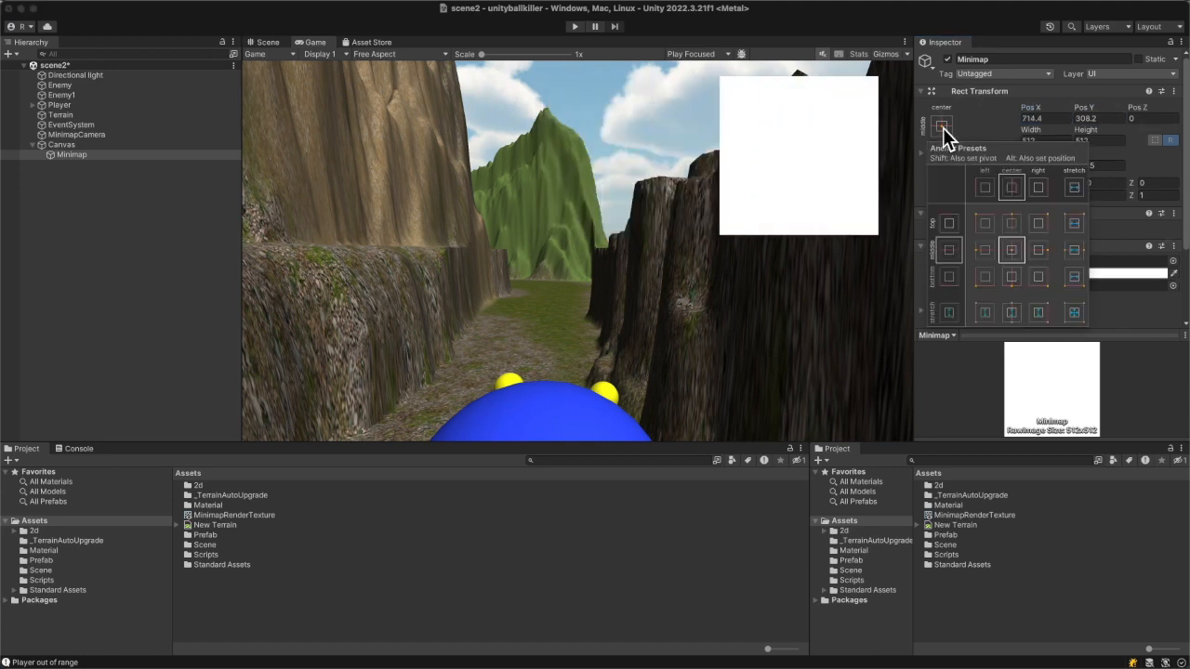
{"action": "left_click", "coordinate": [1041, 228]}
{"action": "left_click", "coordinate": [994, 115]}
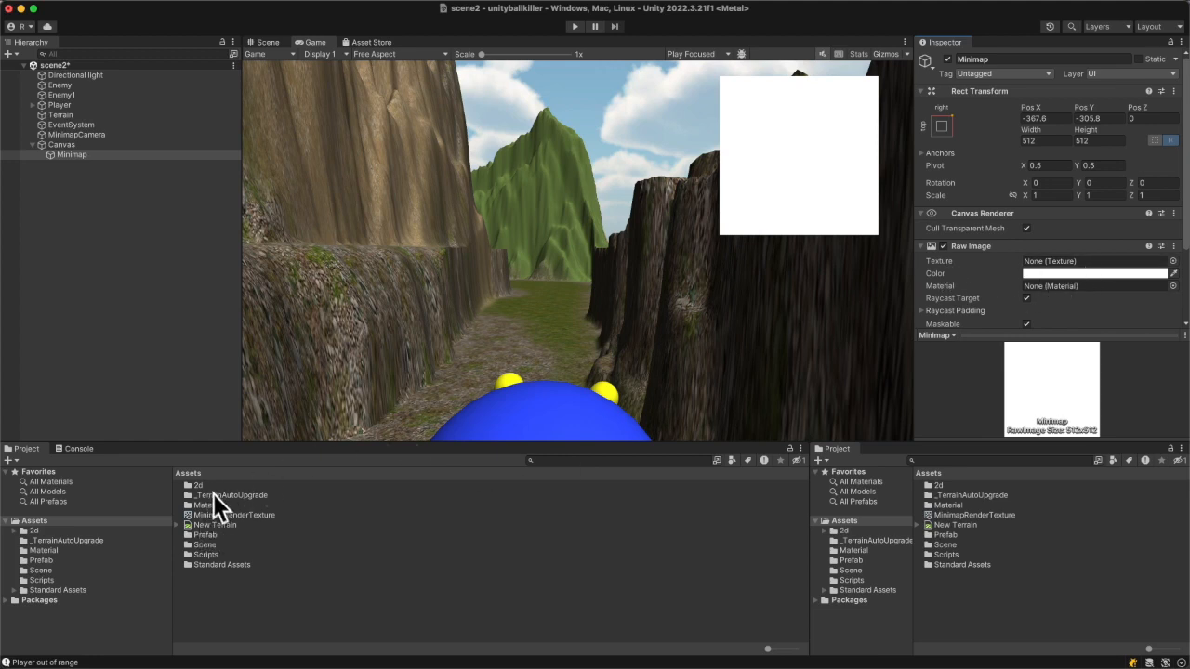
Step: Assign MinimapRenderTexture as the texture of the Minimap's Raw Image component
{"action": "left_click_drag", "start_coordinate": [242, 515], "coordinate": [1028, 171]}
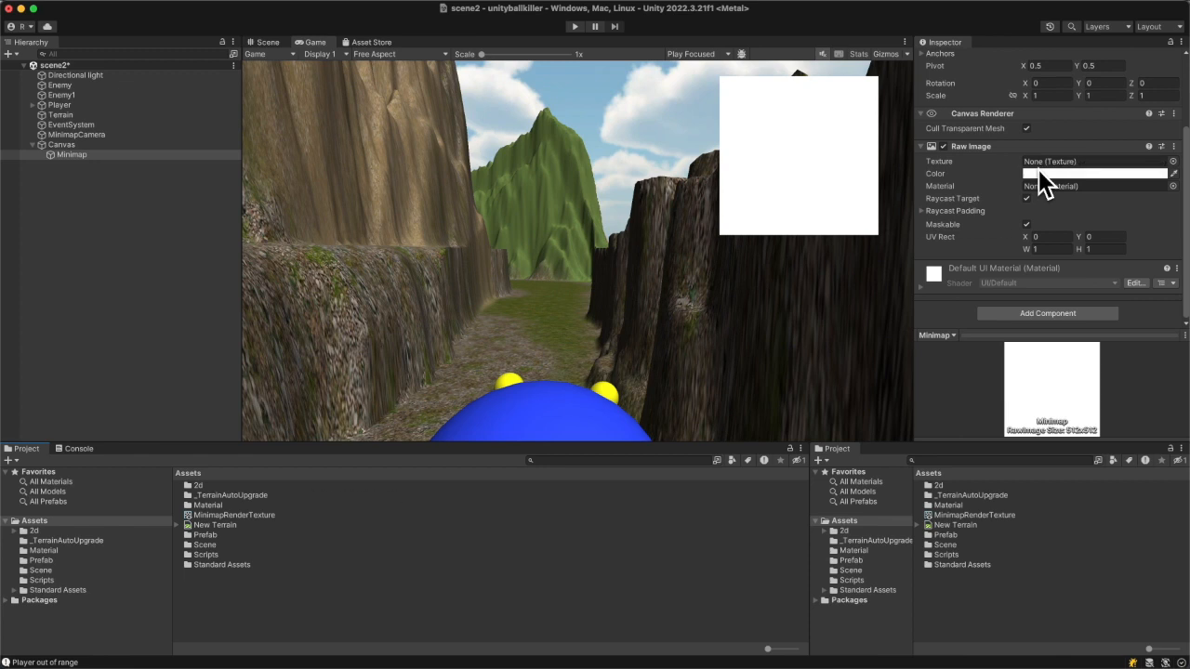
{"action": "scroll", "coordinate": [1033, 187], "scroll_direction": "up", "scroll_amount": 3}
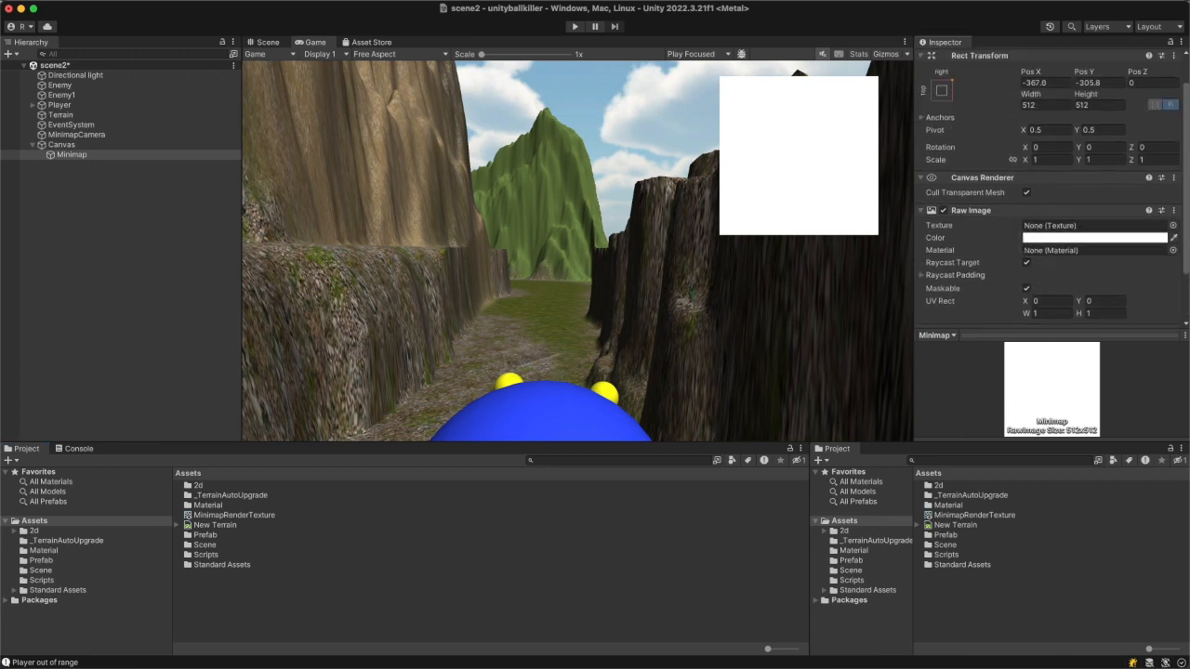
{"action": "left_click_drag", "start_coordinate": [211, 516], "coordinate": [1071, 226]}
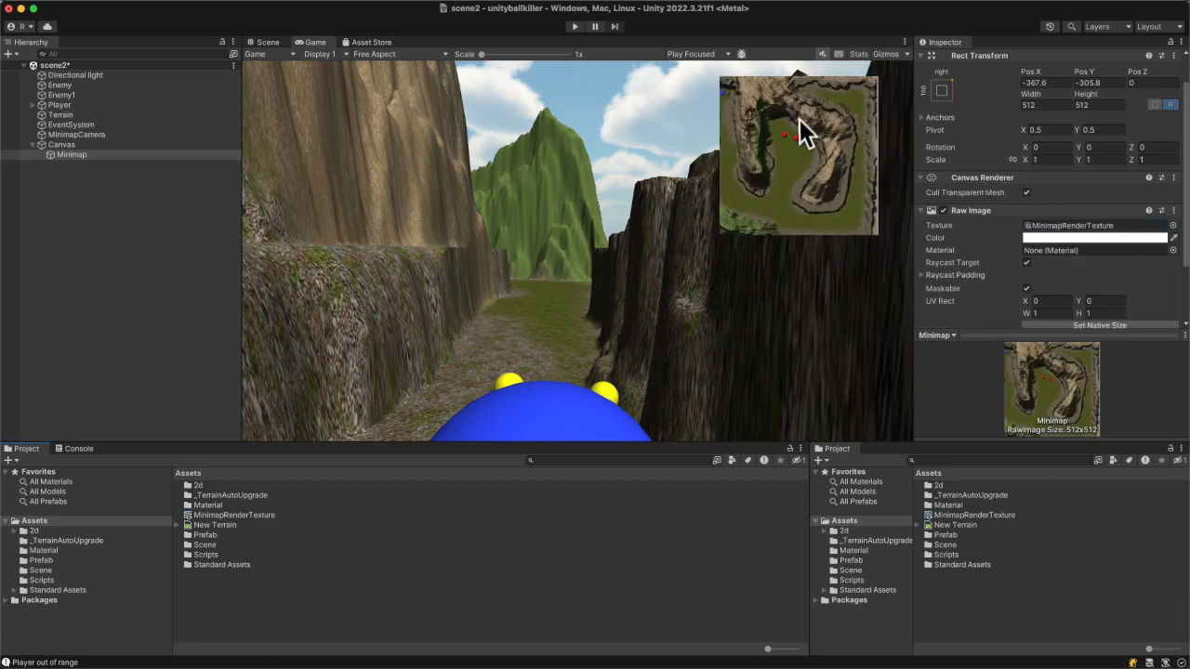
Step: Show the scene view and move the MinimapCamera to about X 129.7, Y 190.8 above the terrain
{"action": "left_click", "coordinate": [268, 42]}
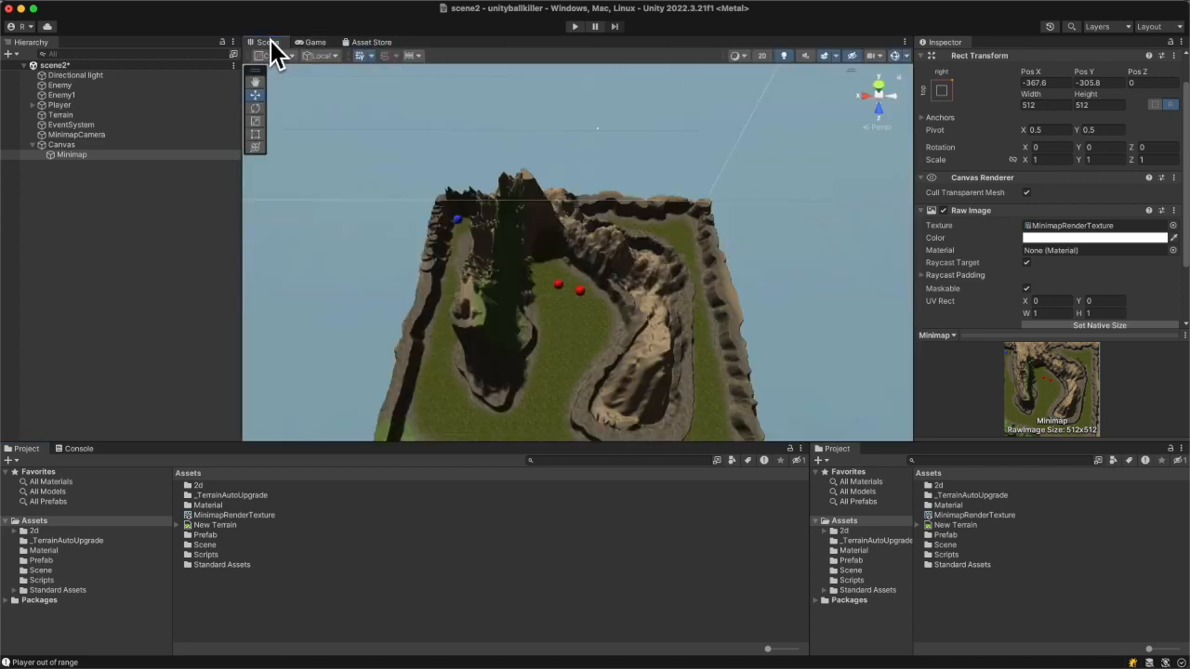
{"action": "left_click", "coordinate": [76, 136]}
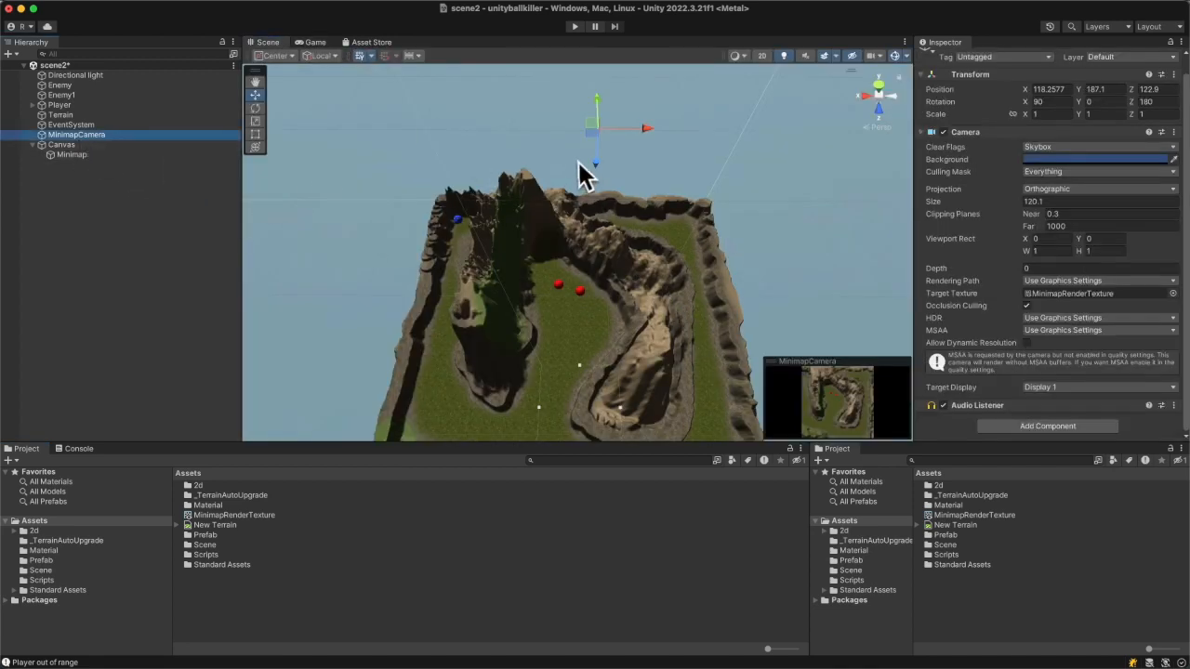
{"action": "left_click_drag", "start_coordinate": [645, 135], "coordinate": [585, 150]}
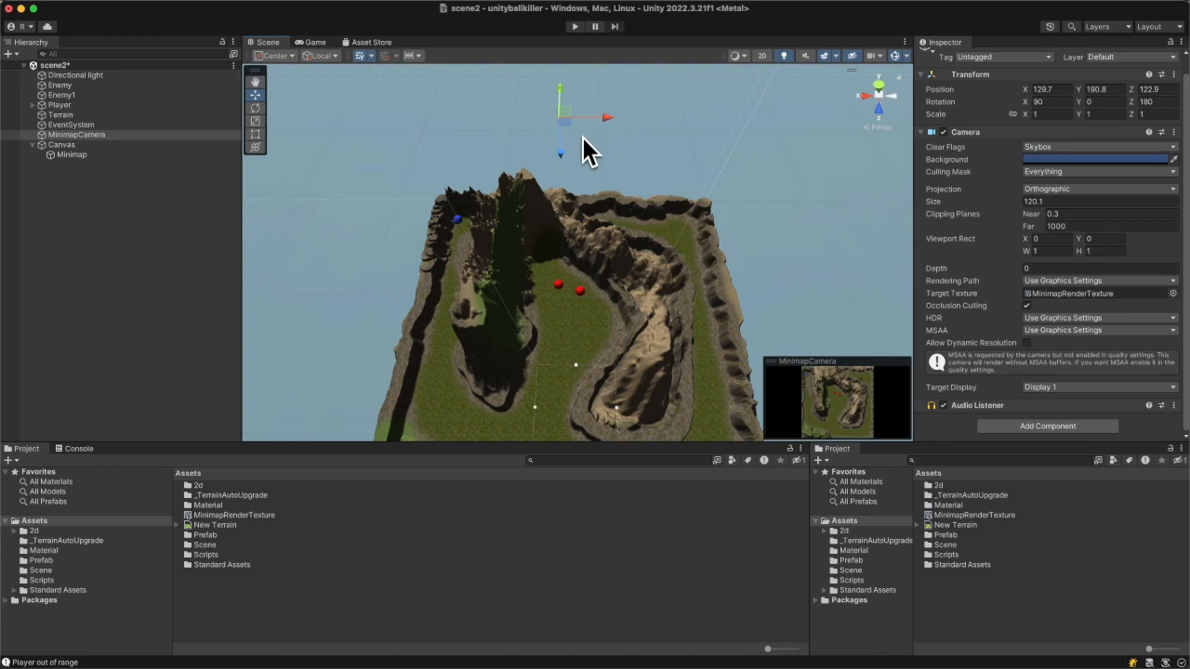
Step: Set the MinimapCamera's orthographic size to 132 and its Z rotation to 178.7
{"action": "left_click_drag", "start_coordinate": [963, 201], "coordinate": [991, 206]}
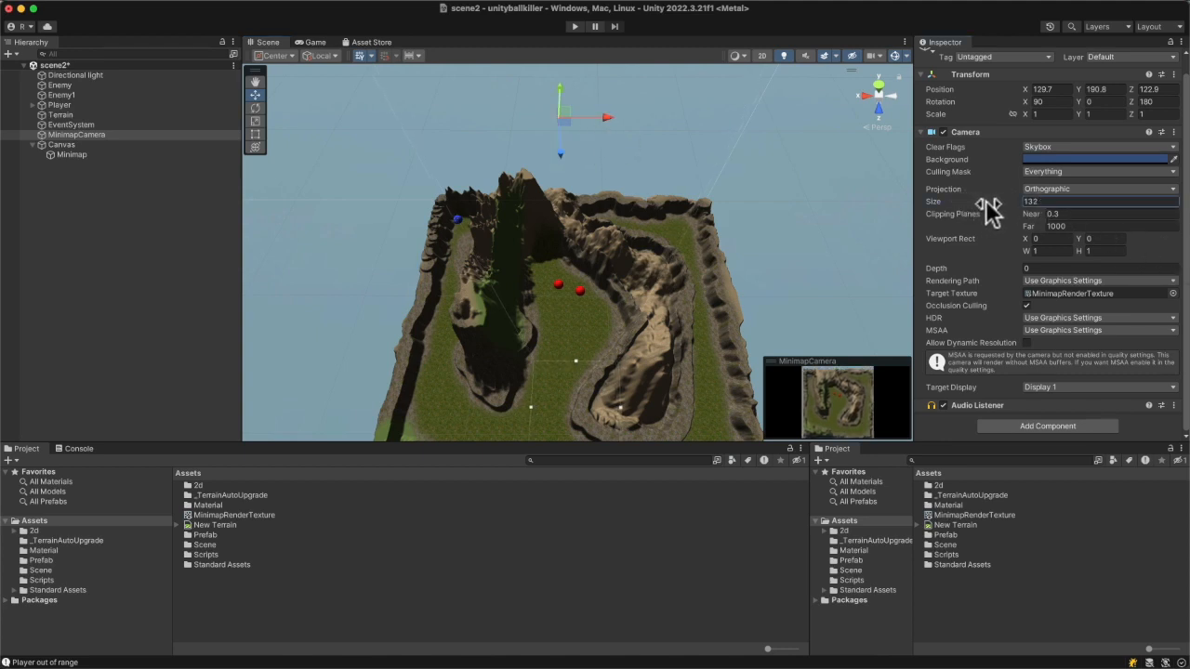
{"action": "left_click", "coordinate": [1128, 102]}
{"action": "left_click_drag", "start_coordinate": [1130, 106], "coordinate": [1125, 106]}
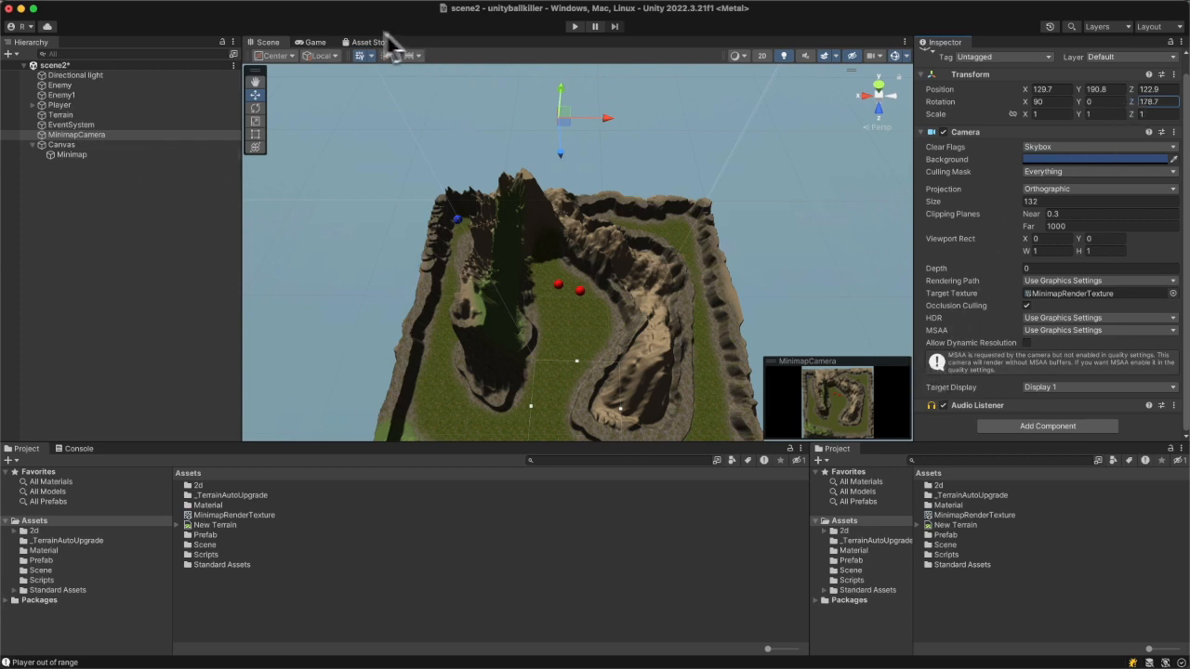
Step: Play-test the game, driving the player around the terrain and firing bullets to check the minimap, then stop play mode
{"action": "left_click", "coordinate": [315, 43]}
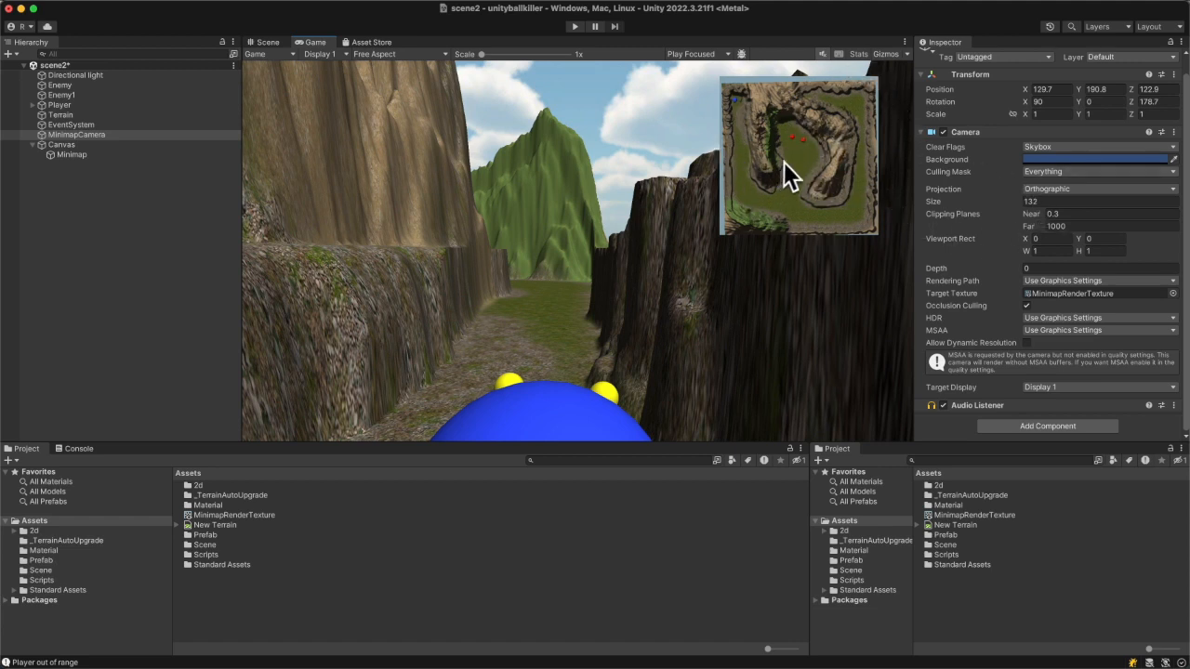
{"action": "left_click", "coordinate": [574, 27]}
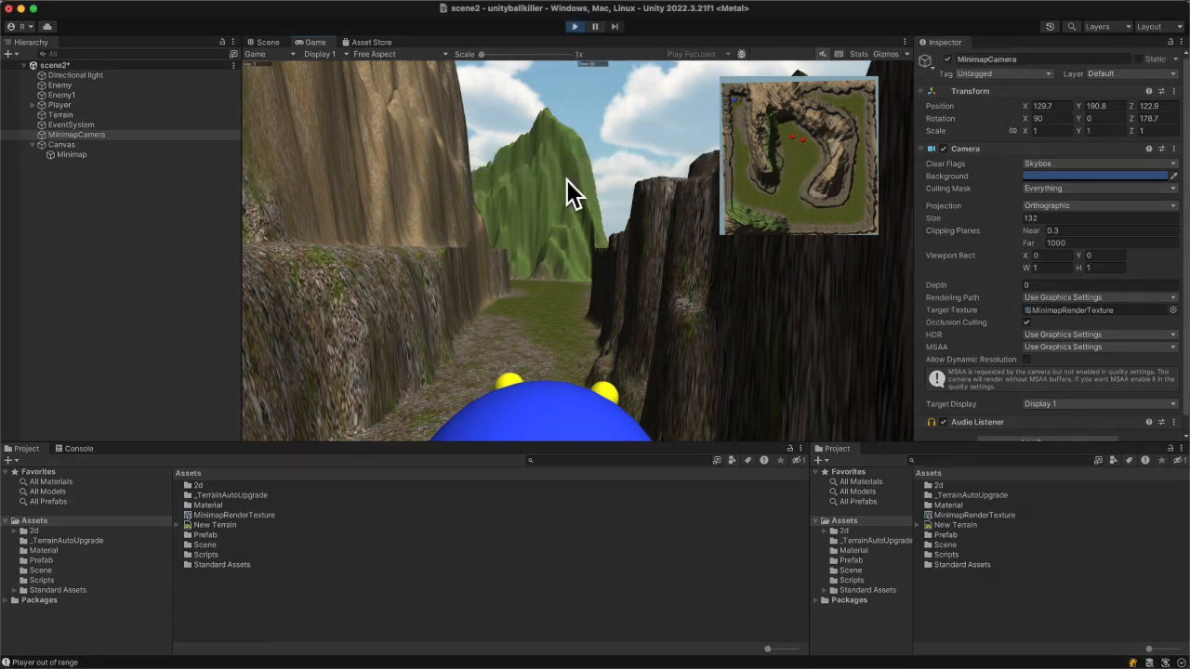
{"action": "key", "text": "w"}
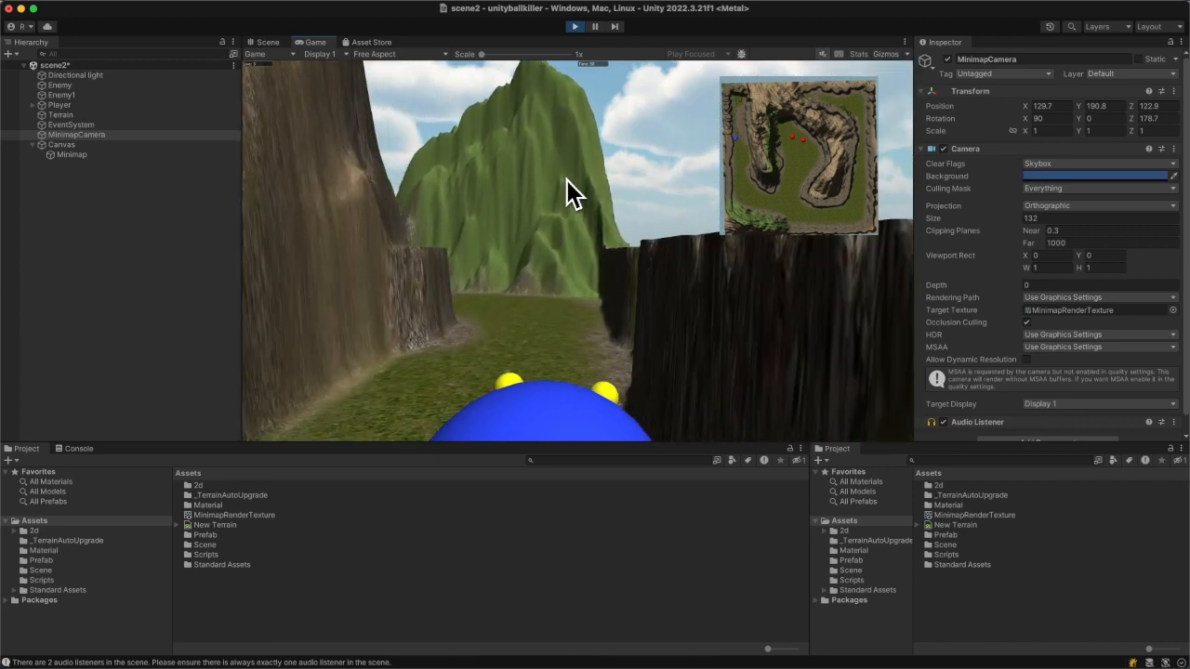
{"action": "key", "text": "space"}
{"action": "key", "text": "space"}
{"action": "key", "text": "w"}
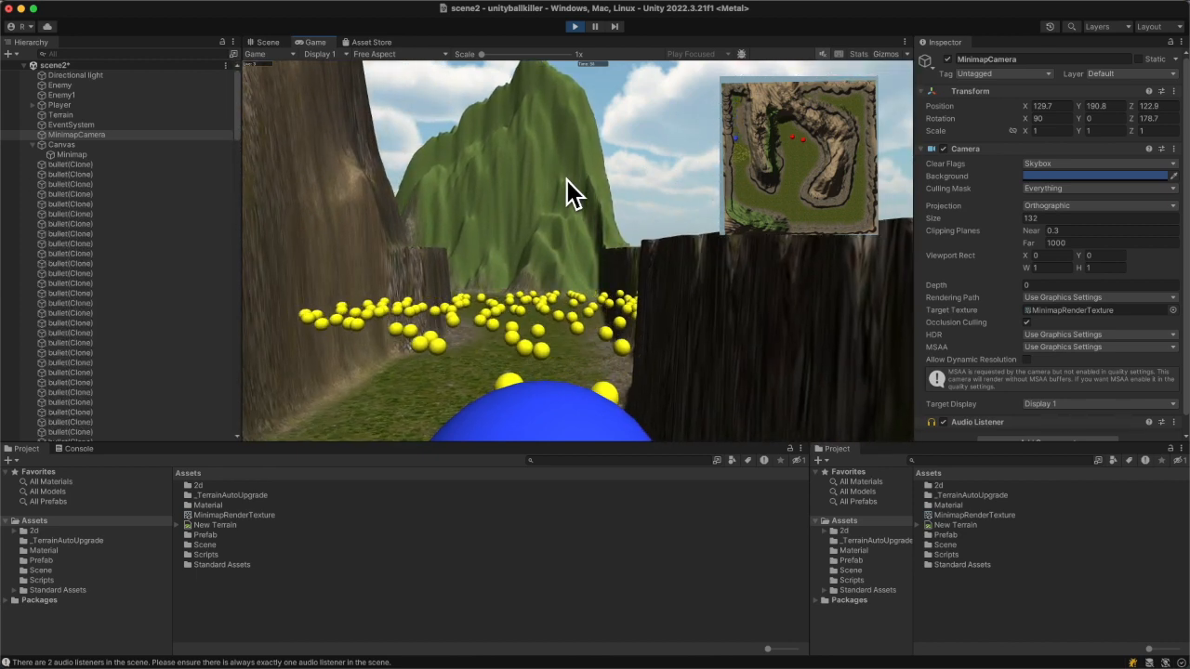
{"action": "key", "text": "a"}
{"action": "key", "text": "d"}
{"action": "key", "text": "d"}
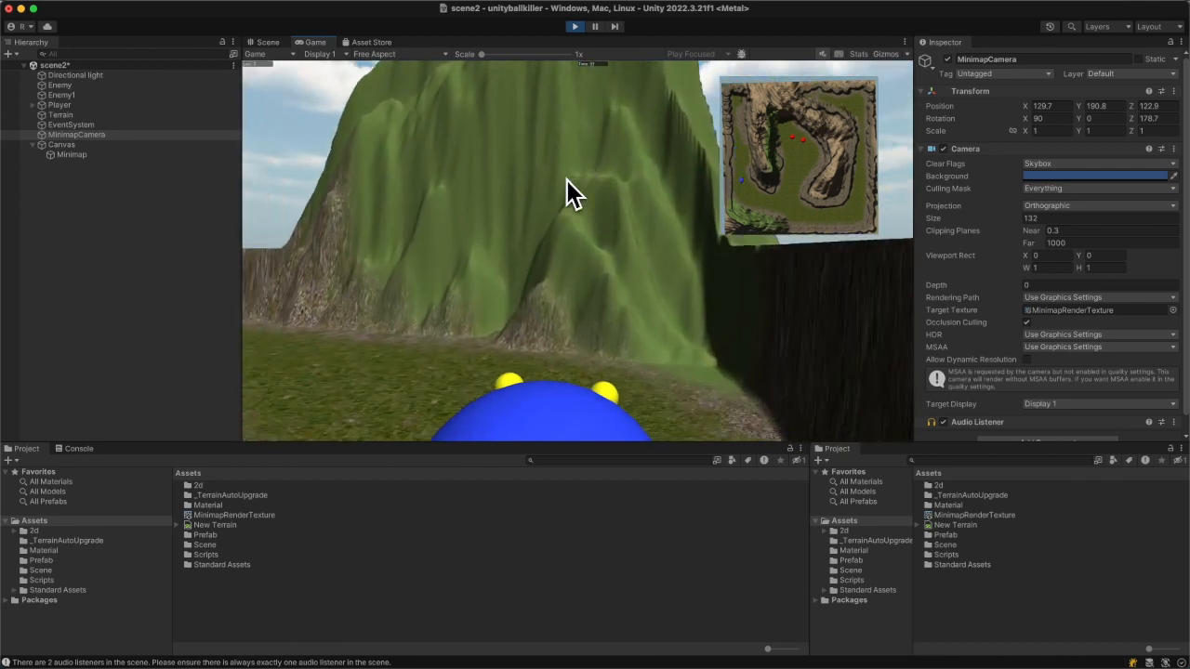
{"action": "key", "text": "a"}
{"action": "key", "text": "d"}
{"action": "key", "text": "a"}
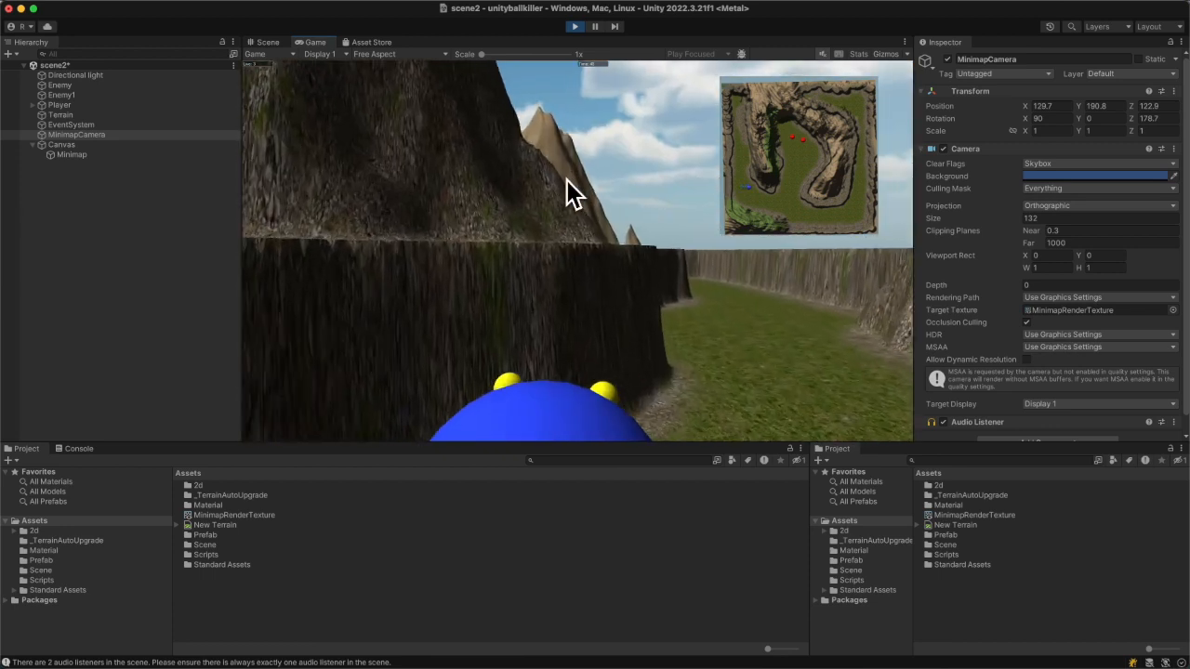
{"action": "key", "text": "a"}
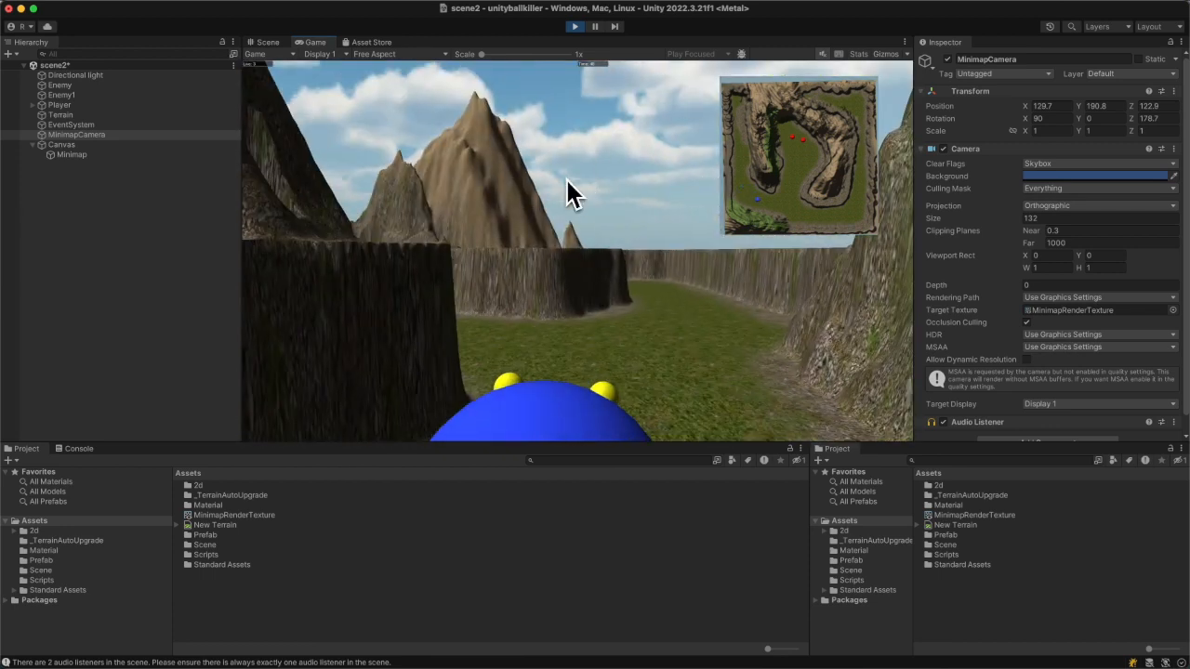
{"action": "key", "text": "d"}
{"action": "key", "text": "w"}
{"action": "key", "text": "d"}
{"action": "key", "text": "s"}
{"action": "key", "text": "space"}
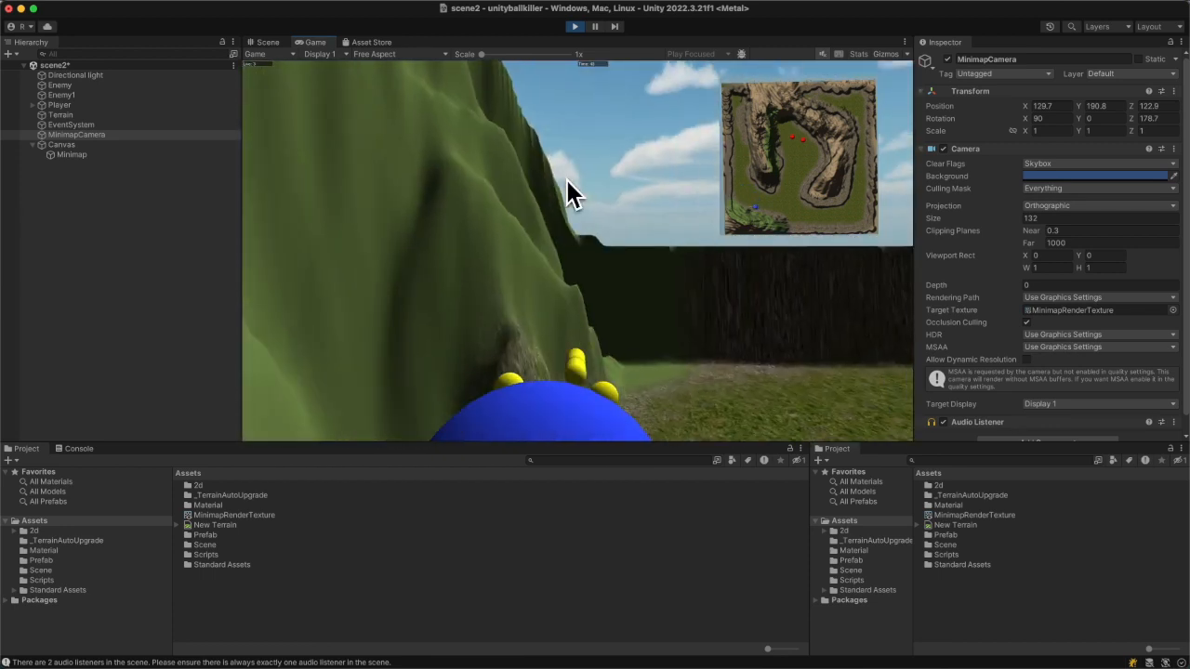
{"action": "key", "text": "s"}
{"action": "key", "text": "space"}
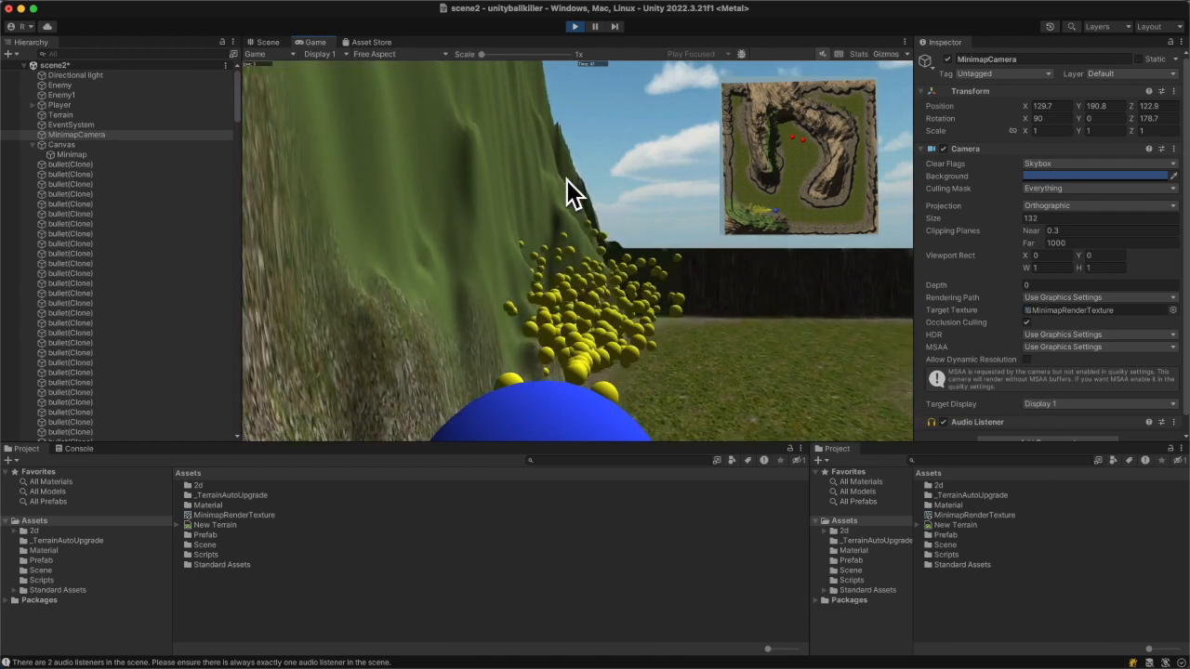
{"action": "key", "text": "s"}
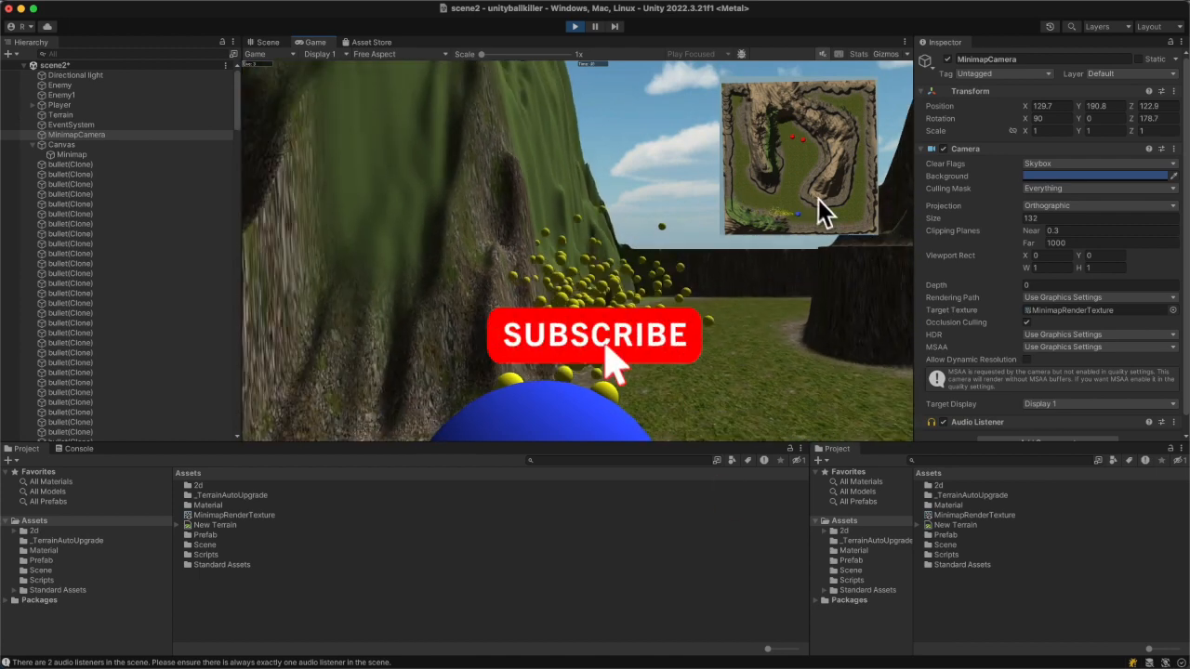
{"action": "key", "text": "a"}
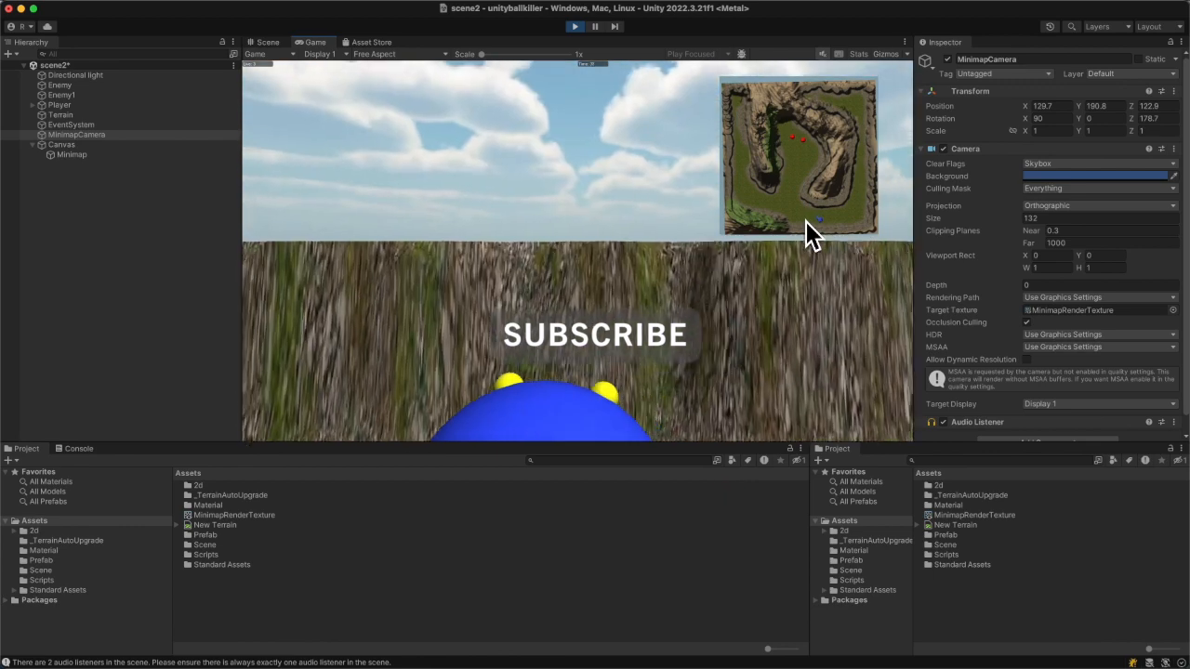
{"action": "key", "text": "w"}
{"action": "key", "text": "d"}
{"action": "key", "text": "w"}
{"action": "key", "text": "a"}
{"action": "key", "text": "d"}
{"action": "key", "text": "a"}
{"action": "key", "text": "w"}
{"action": "key", "text": "s"}
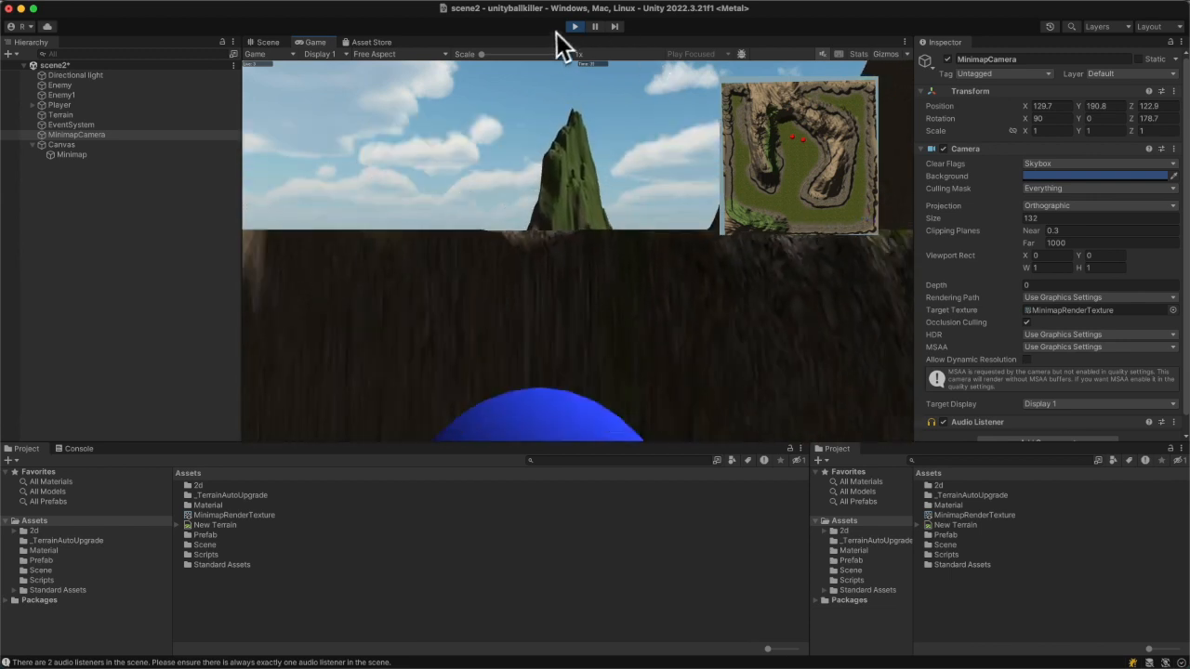
{"action": "left_click", "coordinate": [579, 28]}
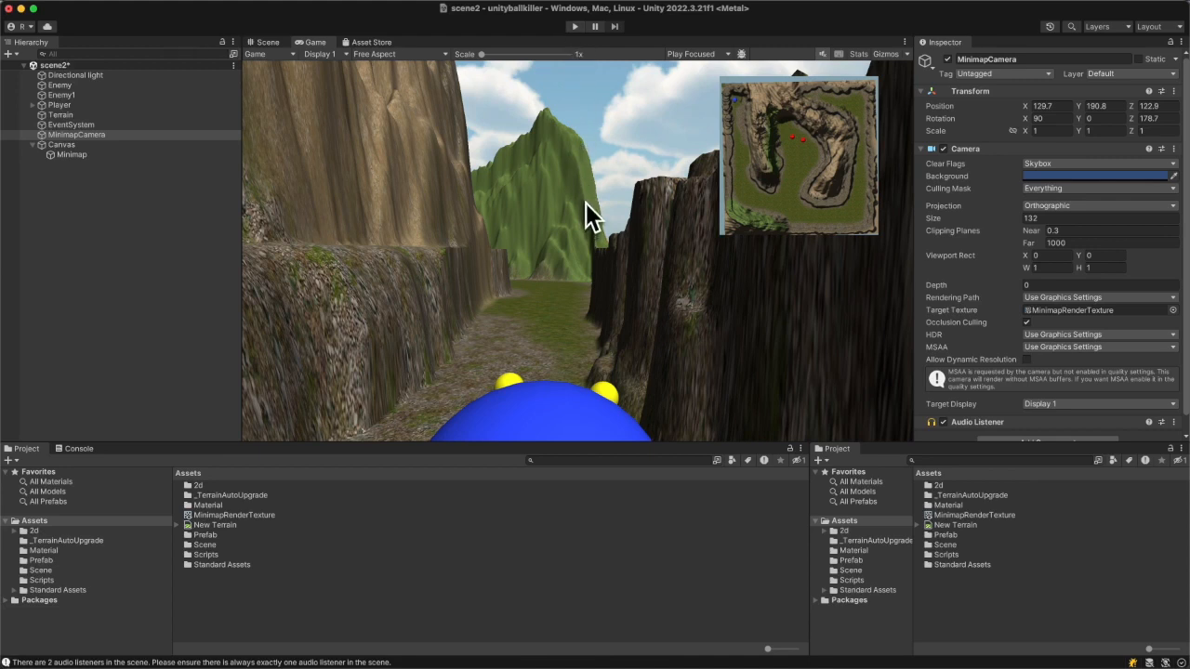
{"action": "mouse_move", "coordinate": [569, 662]}
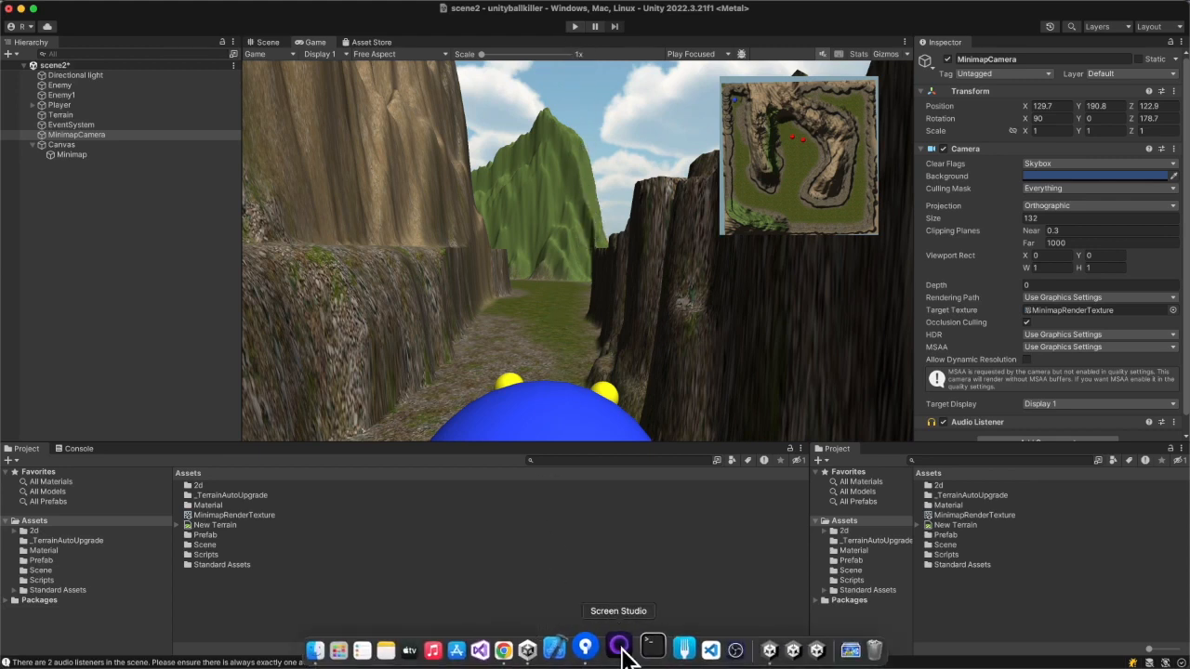